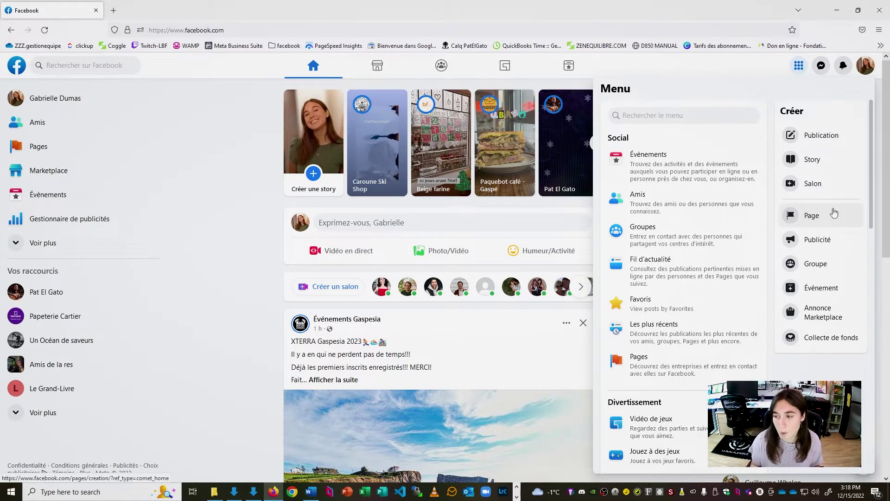
# - Start a new Page named 'Café Bellerive' with categories Café, Restaurant and Boutique d'art et d'artisanat
pyautogui.click(835, 213)
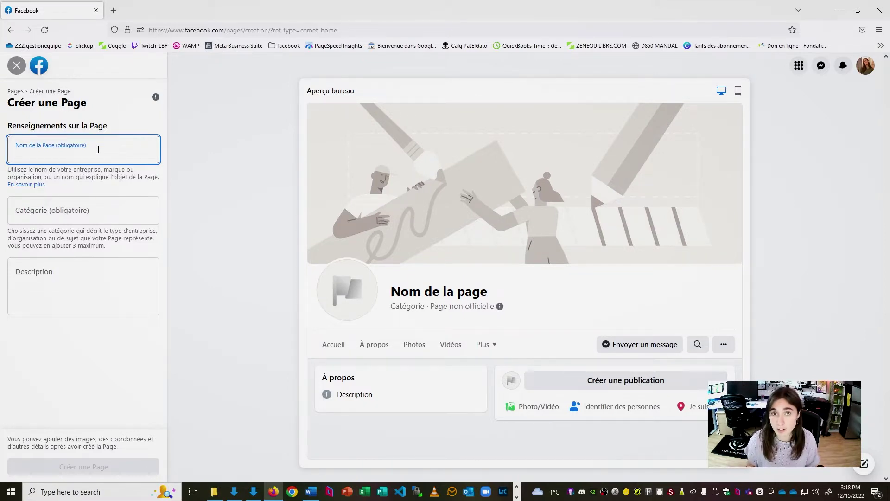
pyautogui.write('Caf')
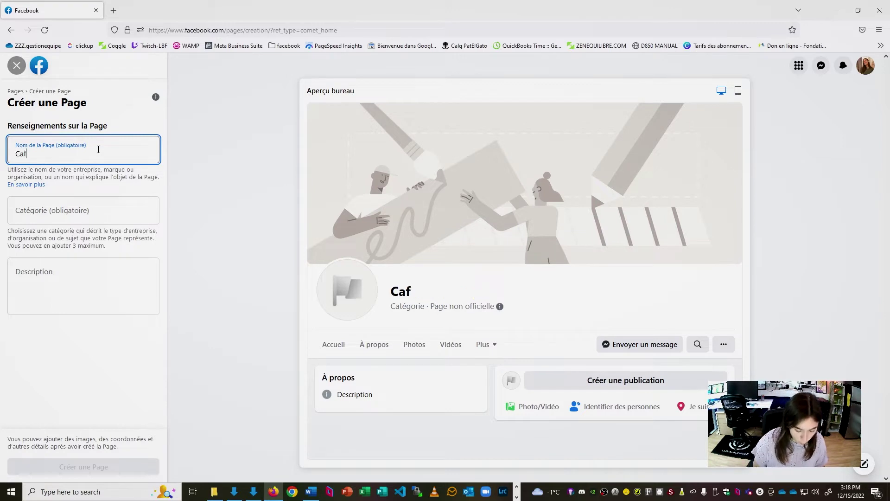
pyautogui.write('é Bellerive')
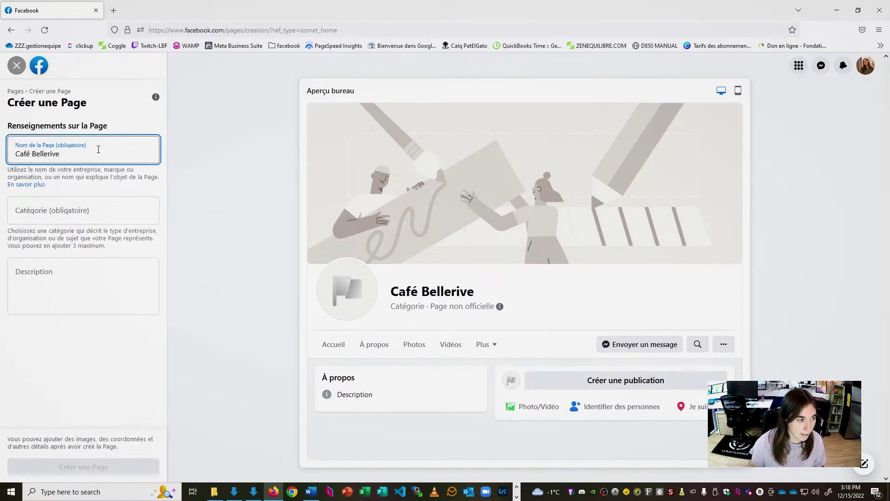
pyautogui.click(65, 212)
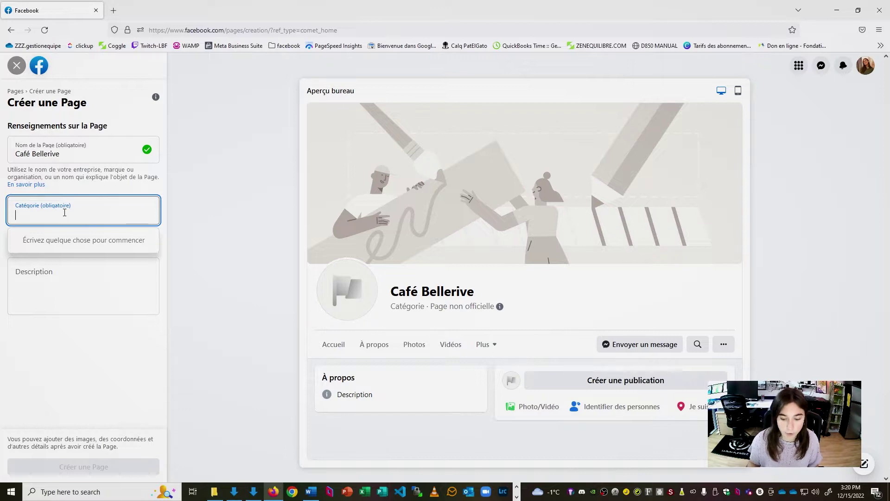
pyautogui.write('café')
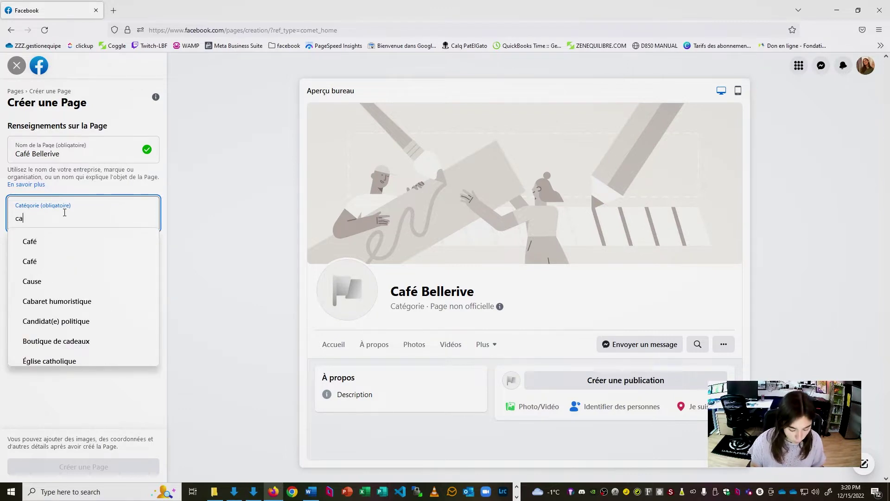
pyautogui.click(67, 242)
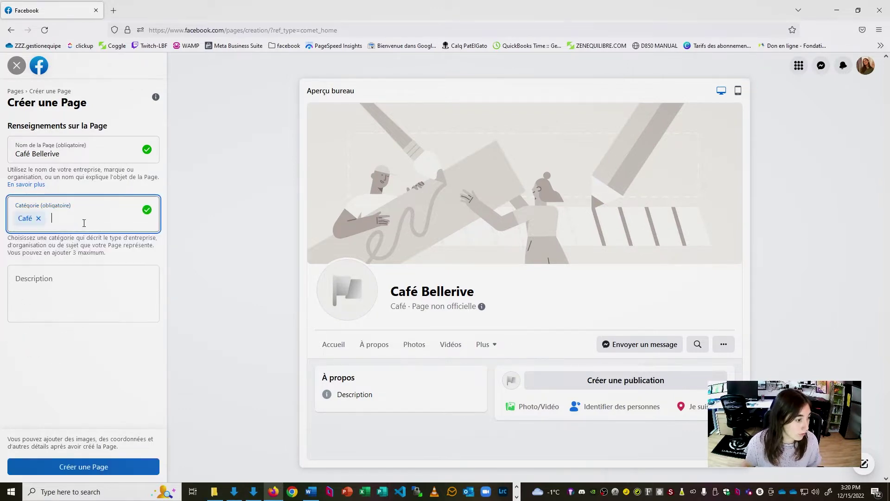
pyautogui.write('res')
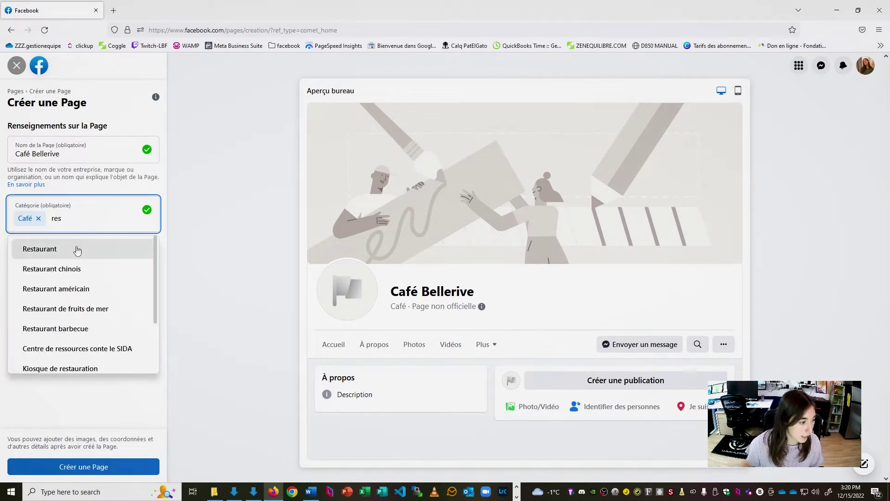
pyautogui.click(75, 248)
pyautogui.write('bout')
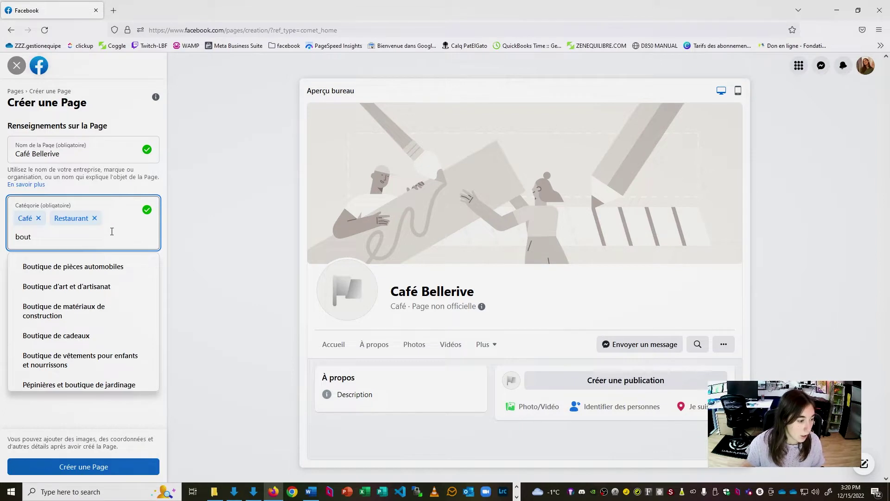
pyautogui.click(114, 287)
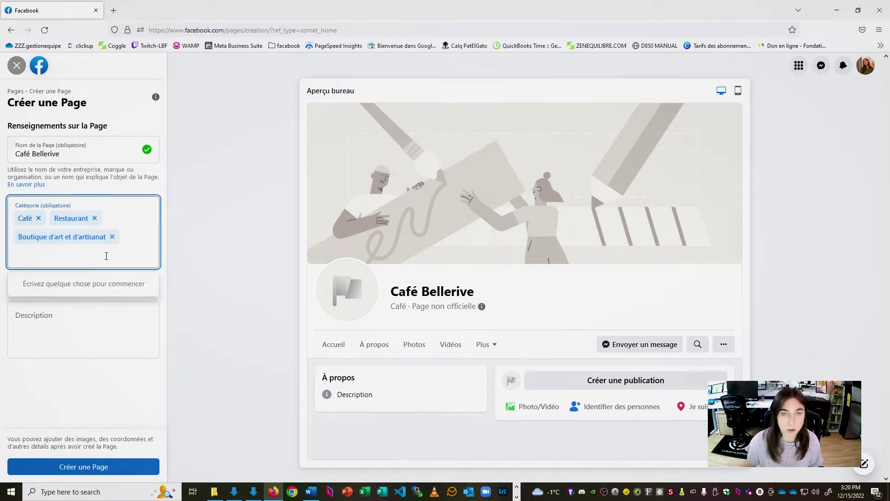
# - Paste the prepared description and create the Page
pyautogui.click(68, 312)
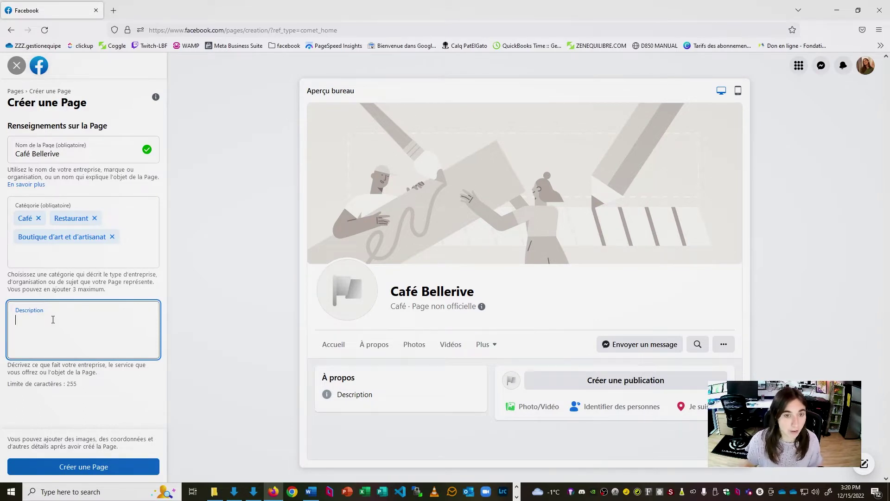
pyautogui.write('Le café Bellerive est l’endroit parfait pour venir vous chercher un bon café. Situé au bord de la rivière Darmouth, vous serez enchanté par ses repas réconfortants. Il possible de manger et boire sur place ou emporter!')
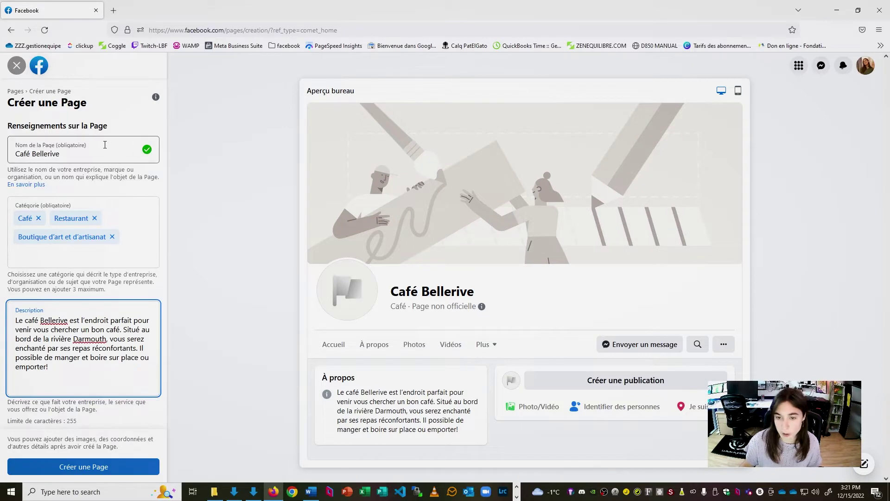
pyautogui.click(84, 459)
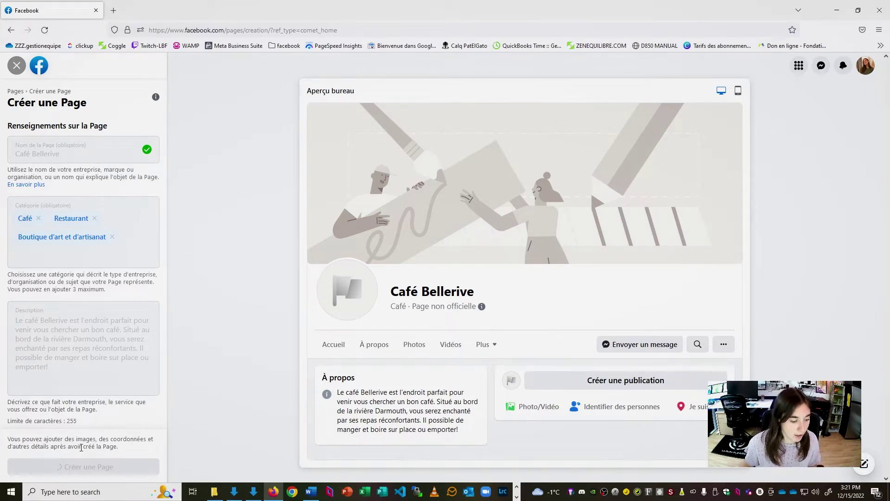
pyautogui.scroll(-3, 99, 357)
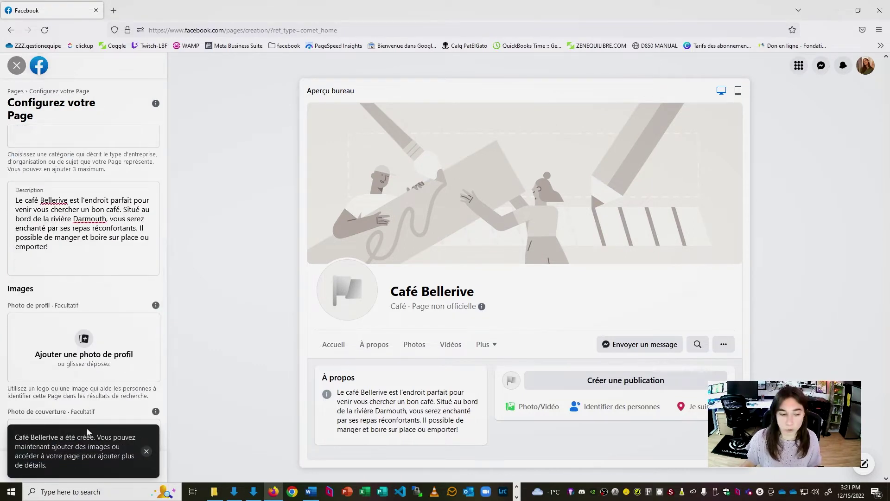
pyautogui.scroll(-2, 85, 315)
pyautogui.scroll(-1, 134, 232)
pyautogui.scroll(1, 129, 246)
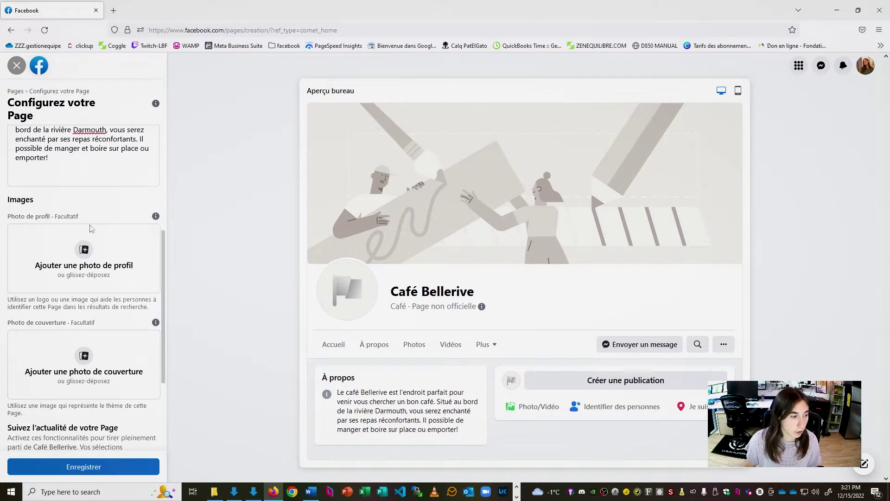
pyautogui.scroll(-3, 92, 227)
pyautogui.scroll(3, 71, 371)
pyautogui.scroll(1, 74, 374)
pyautogui.scroll(-1, 86, 375)
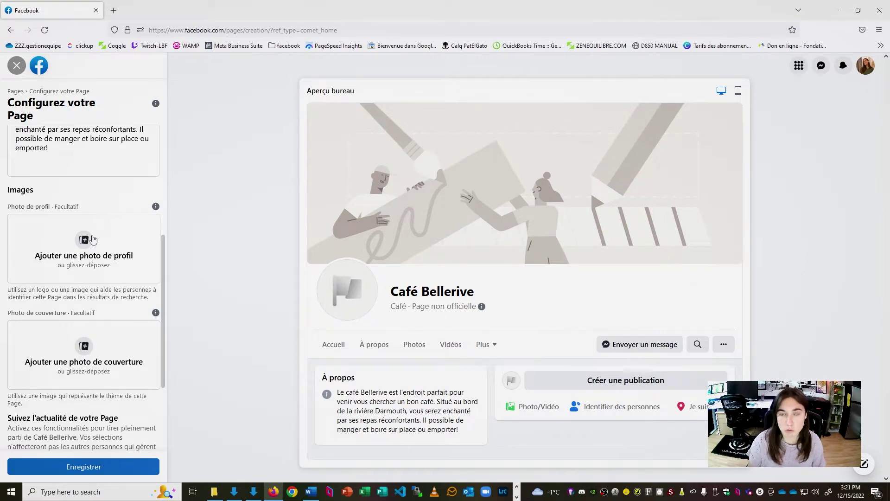
pyautogui.click(92, 238)
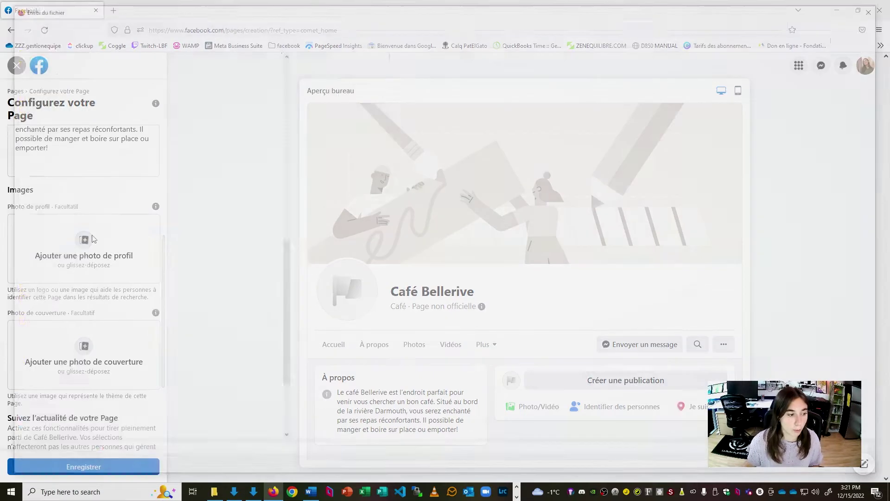
pyautogui.click(386, 72)
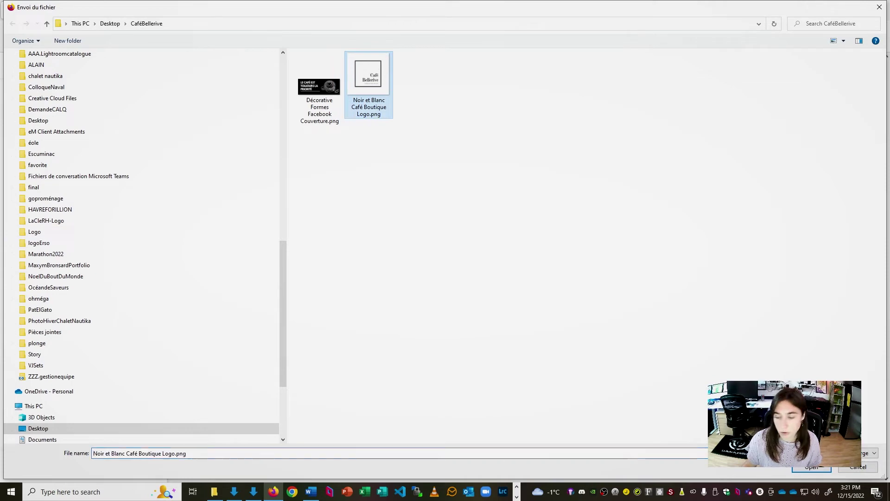
pyautogui.click(807, 467)
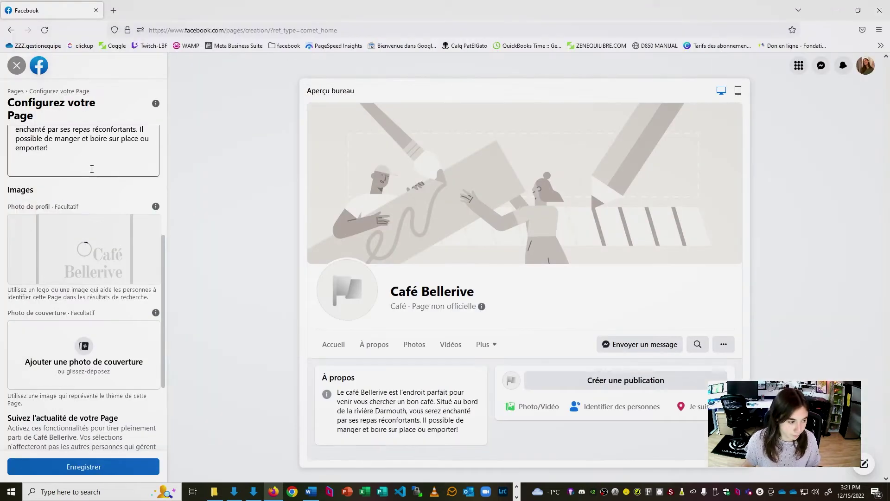
# - Use the Décorative Formes coffee image as cover photo and save the Page setup
pyautogui.click(94, 362)
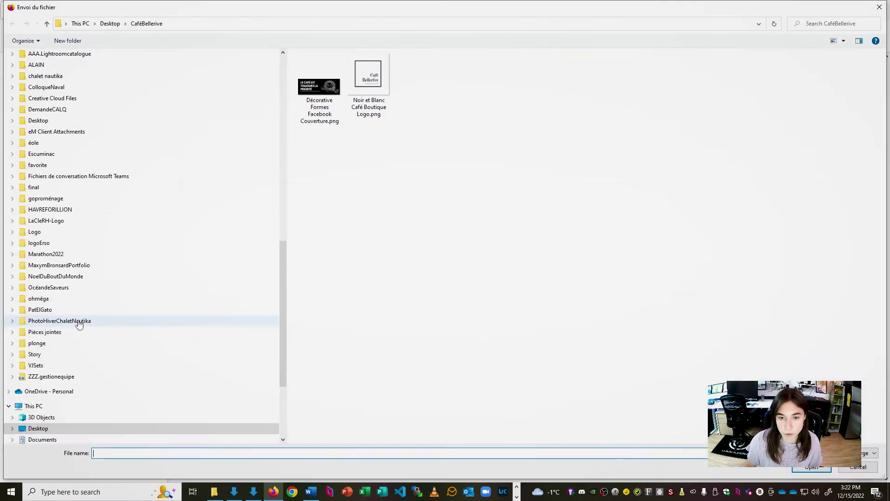
pyautogui.click(337, 87)
pyautogui.click(809, 467)
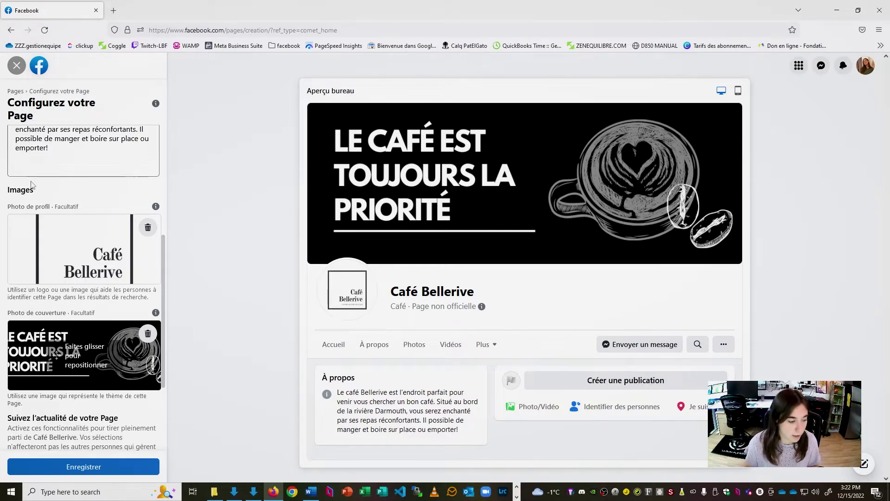
pyautogui.scroll(-3, 128, 380)
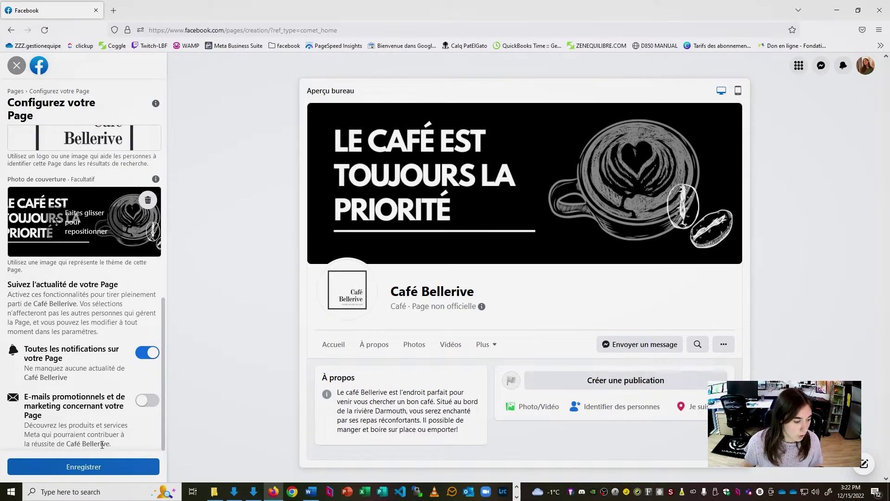
pyautogui.click(91, 469)
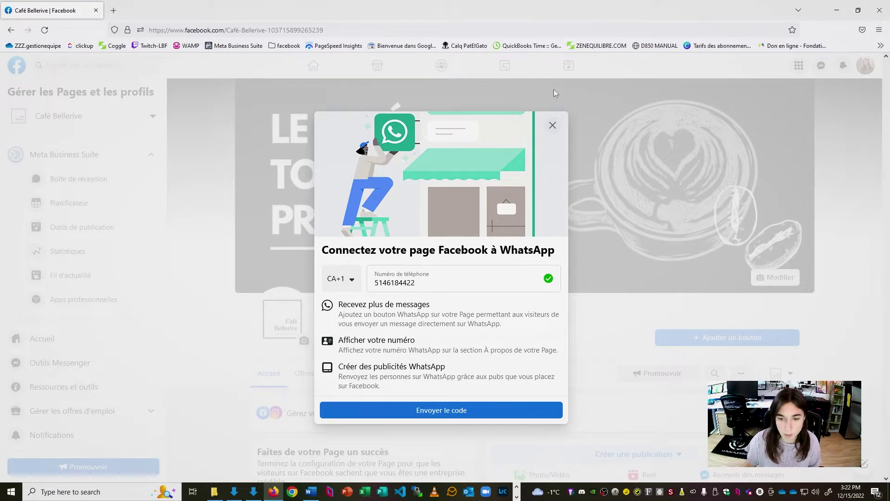
# - Dismiss the WhatsApp connection prompt and confirm leaving its setup
pyautogui.click(553, 125)
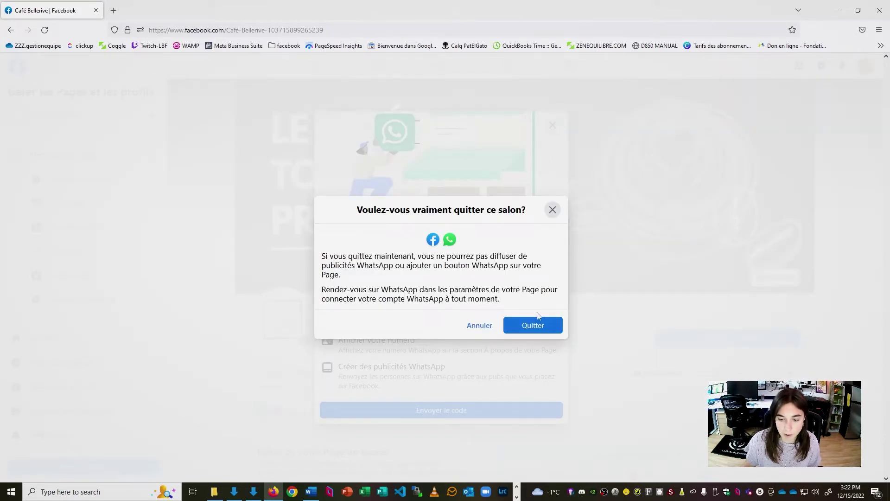
pyautogui.click(537, 331)
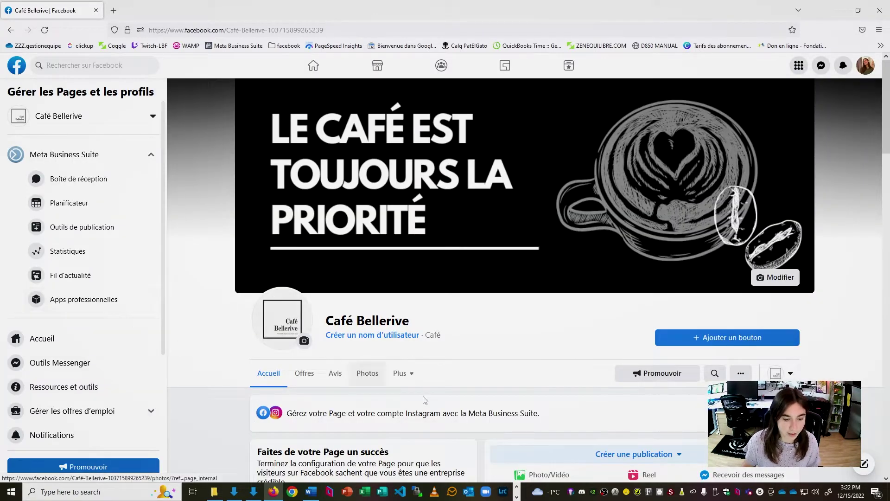
pyautogui.scroll(-5, 655, 128)
pyautogui.scroll(5, 644, 167)
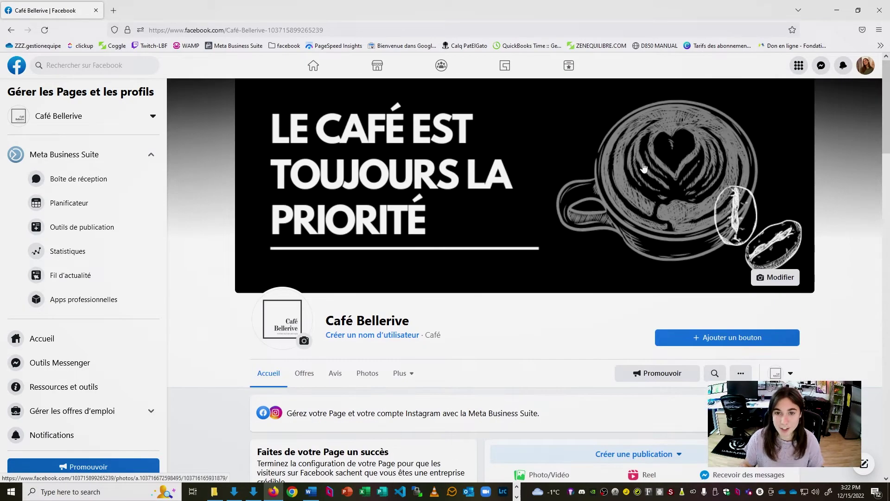
pyautogui.scroll(-6, 644, 167)
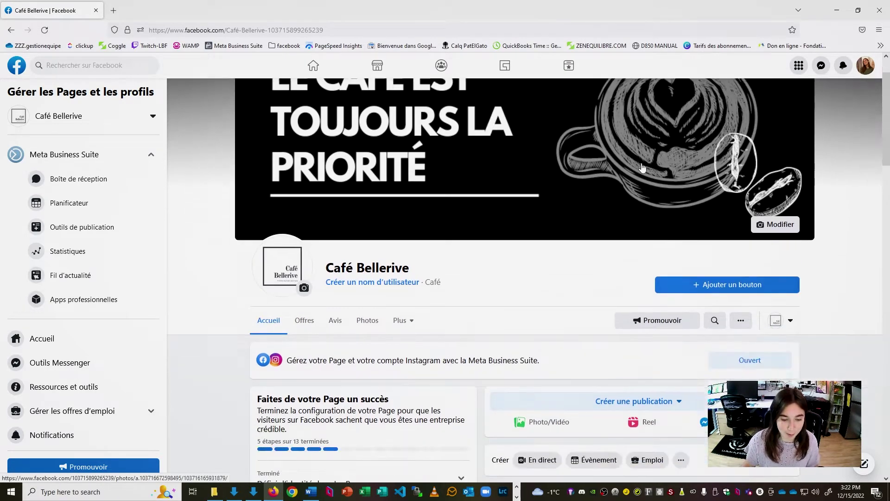
pyautogui.scroll(2, 417, 260)
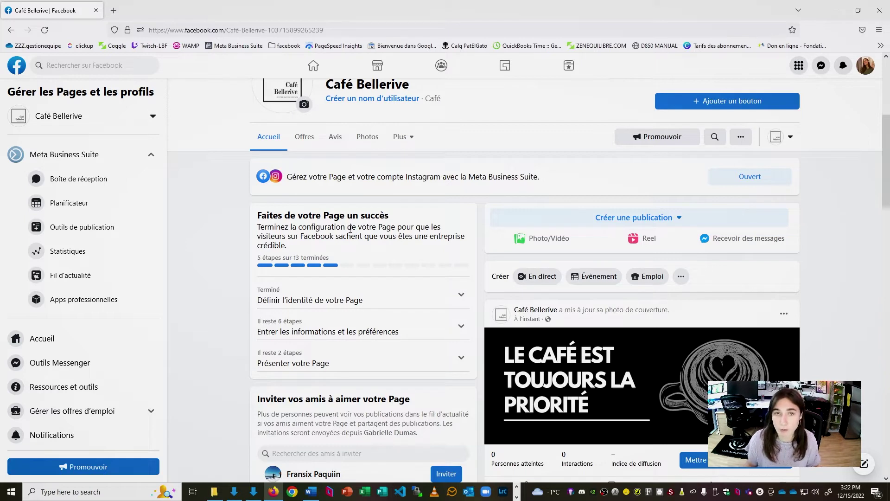
pyautogui.scroll(-1, 404, 241)
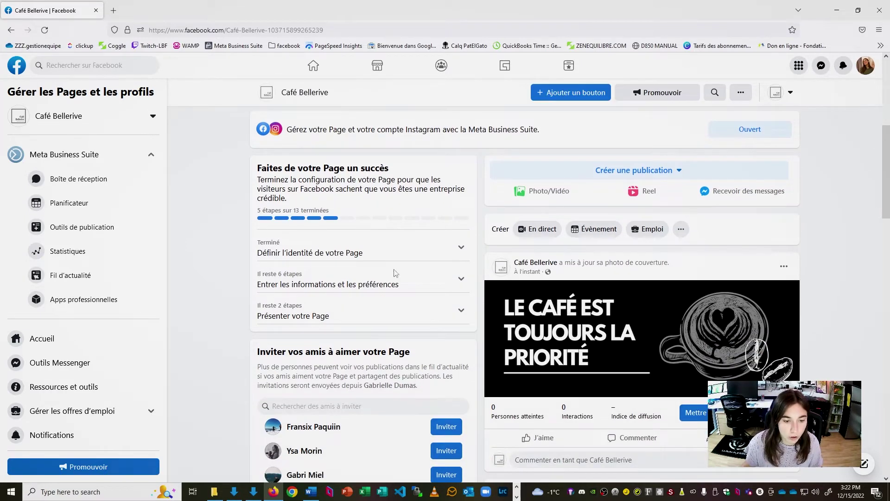
# - Expand the setup checklists and save the website step to finish later
pyautogui.click(457, 253)
pyautogui.scroll(-1, 457, 254)
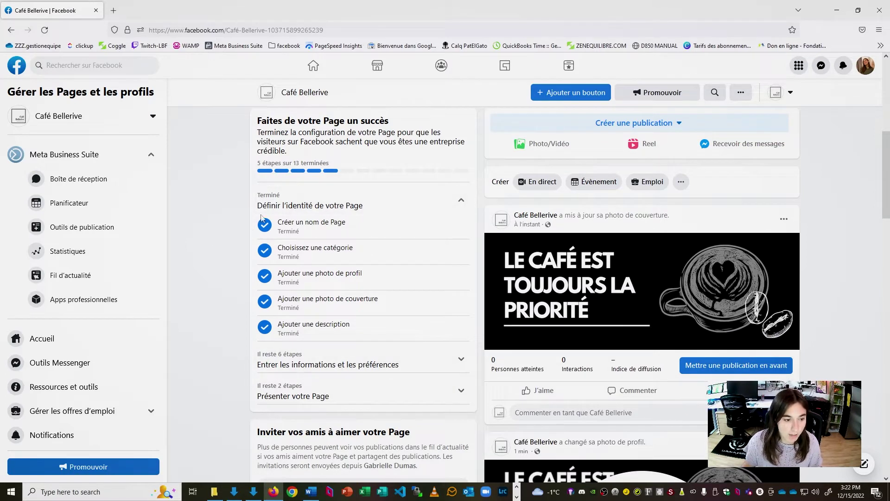
pyautogui.scroll(-1, 375, 169)
pyautogui.scroll(-1, 376, 170)
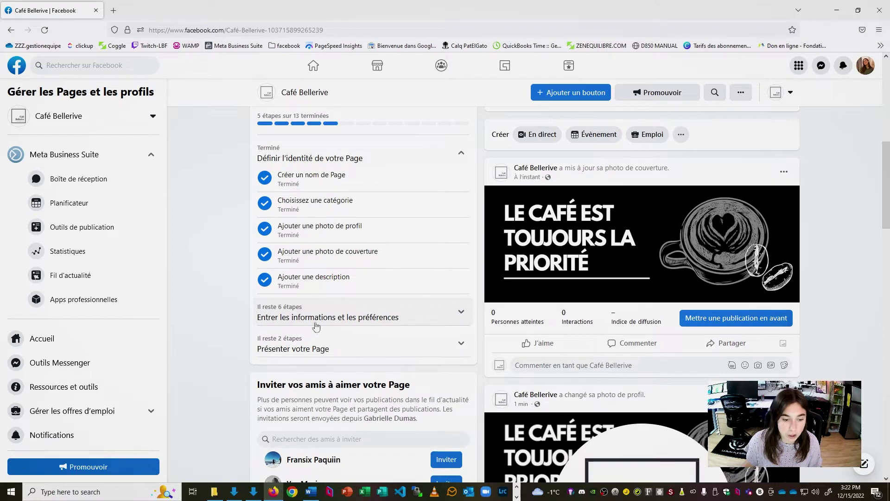
pyautogui.click(333, 312)
pyautogui.scroll(-5, 498, 332)
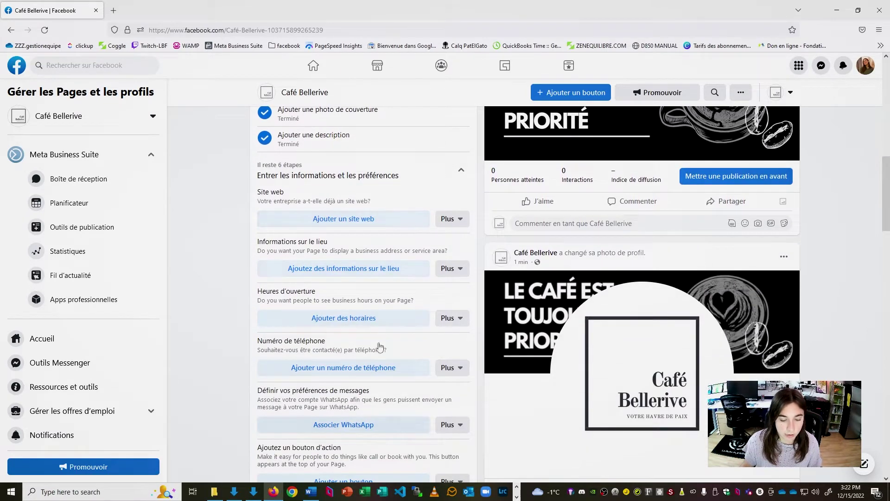
pyautogui.scroll(2, 345, 345)
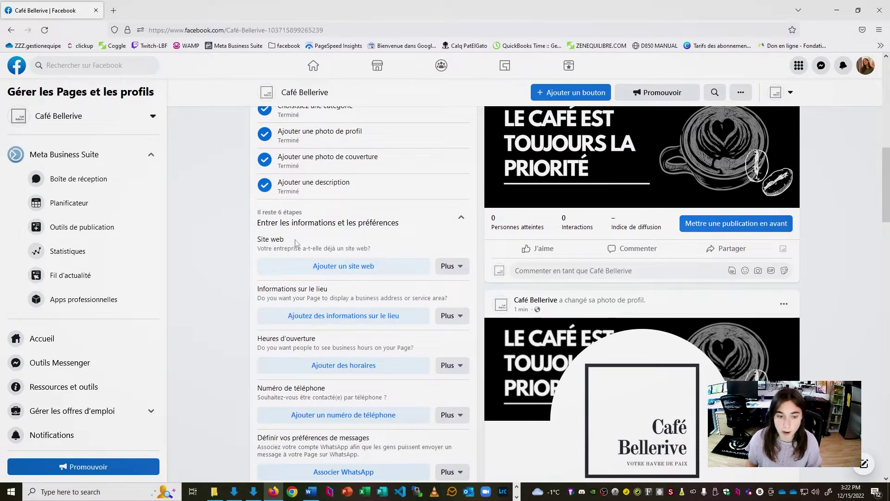
pyautogui.click(457, 267)
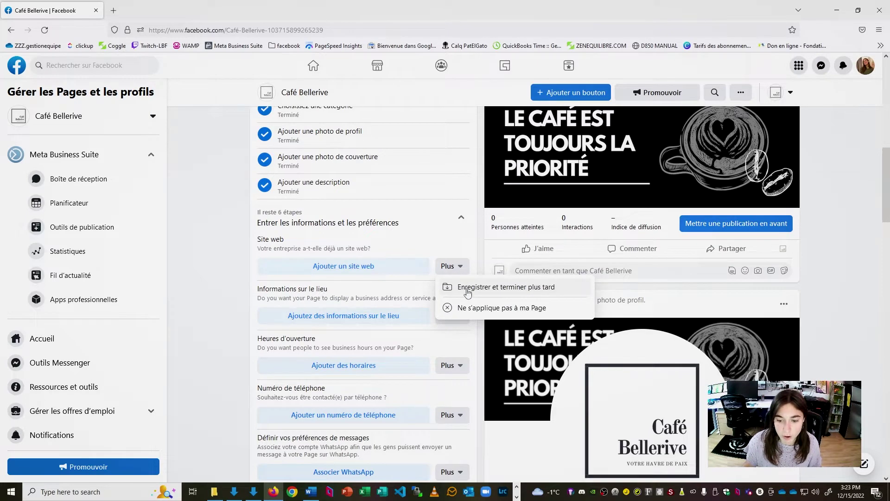
pyautogui.click(467, 288)
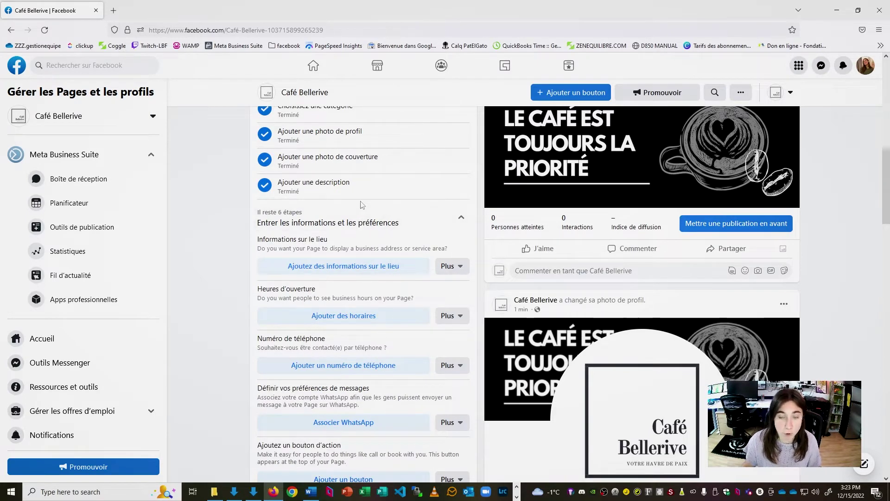
# - Paste the café's full address and set the city field to Gaspé, QC
pyautogui.click(357, 265)
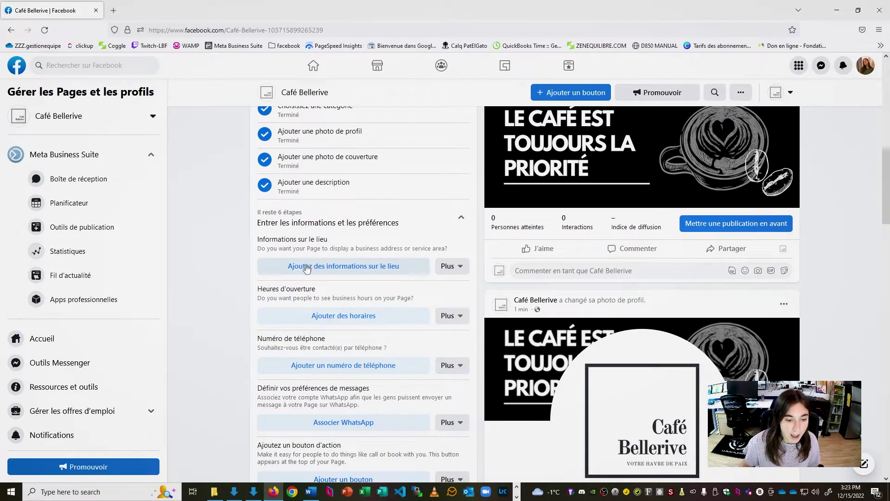
pyautogui.click(401, 200)
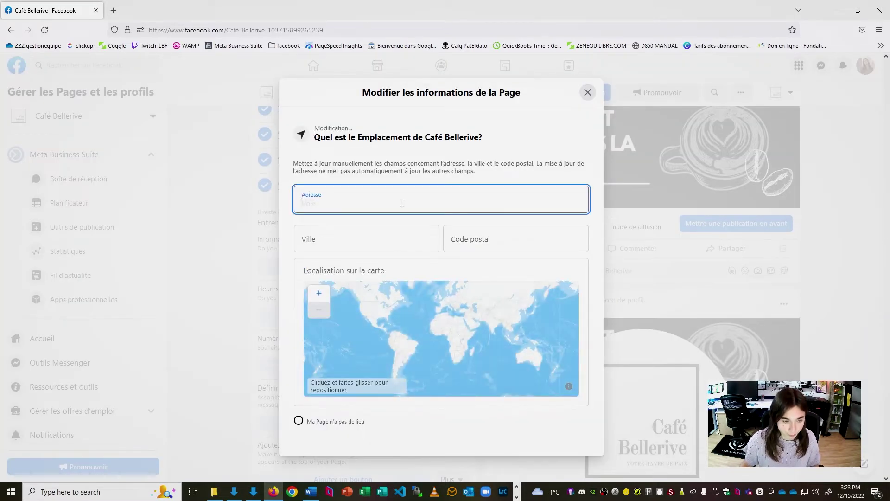
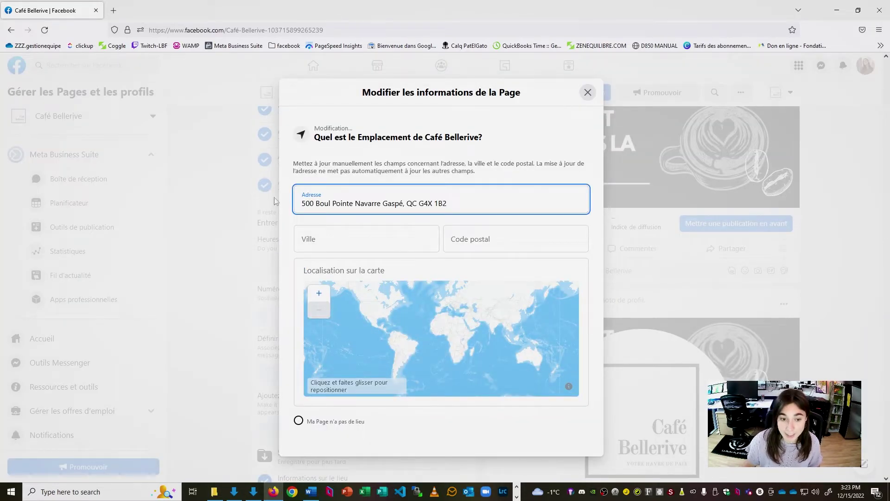
pyautogui.moveTo(405, 205); pyautogui.dragTo(384, 208)
pyautogui.hotkey('ctrl', 'c')
pyautogui.click(368, 238)
pyautogui.hotkey('ctrl', 'v')
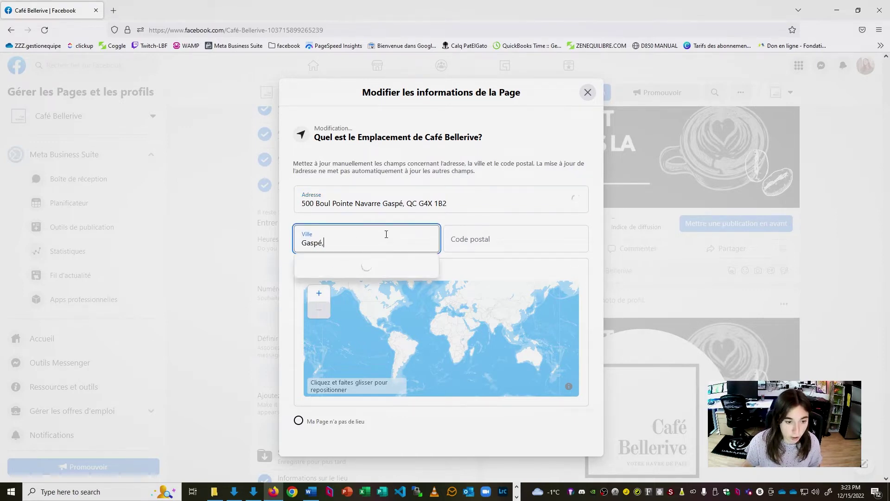
pyautogui.press('BackSpace')
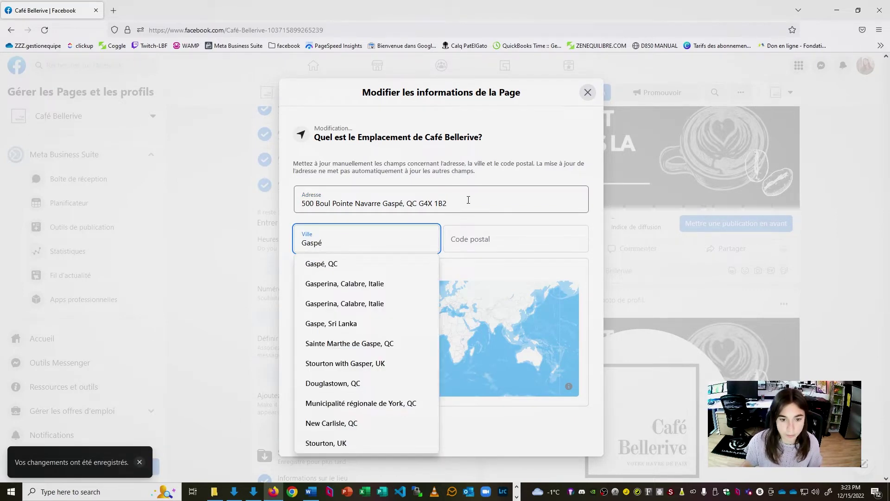
pyautogui.click(387, 267)
# - Move the postal code into its own field and trim city and postal code from the address
pyautogui.moveTo(419, 204); pyautogui.dragTo(453, 204)
pyautogui.hotkey('ctrl', 'c')
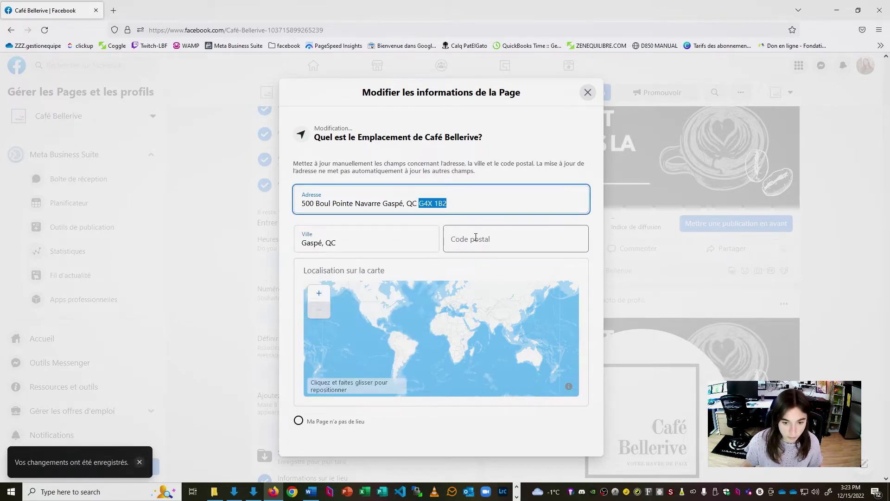
pyautogui.click(471, 239)
pyautogui.hotkey('ctrl', 'v')
pyautogui.click(407, 204)
pyautogui.moveTo(382, 204); pyautogui.dragTo(460, 204)
pyautogui.press('BackSpace')
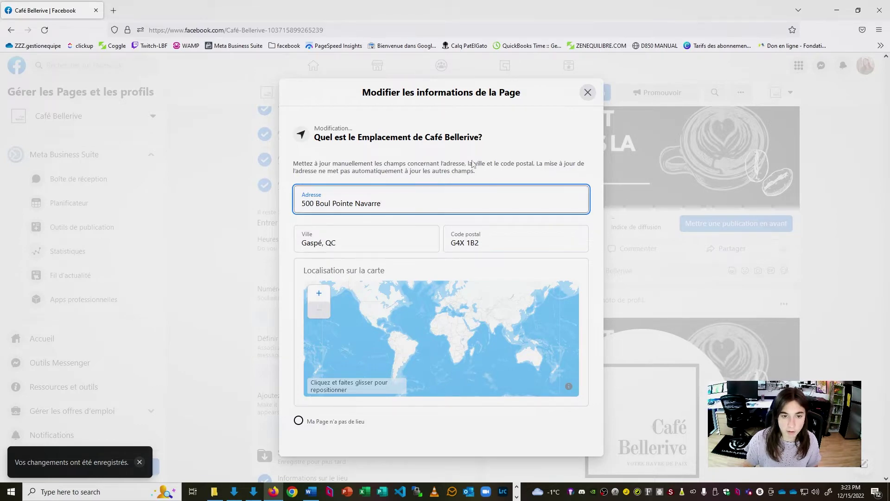
# - Close the location form, choose specific hours, and set Monday to 07:00–17:00
pyautogui.click(589, 93)
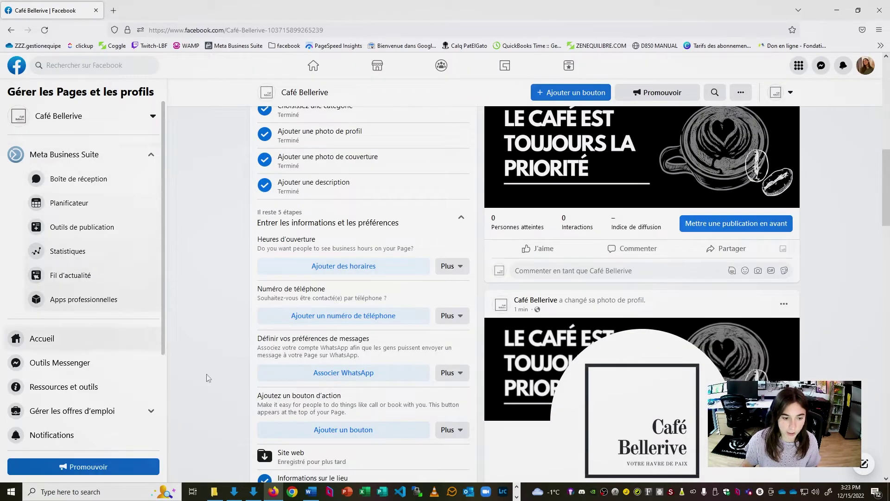
pyautogui.click(341, 274)
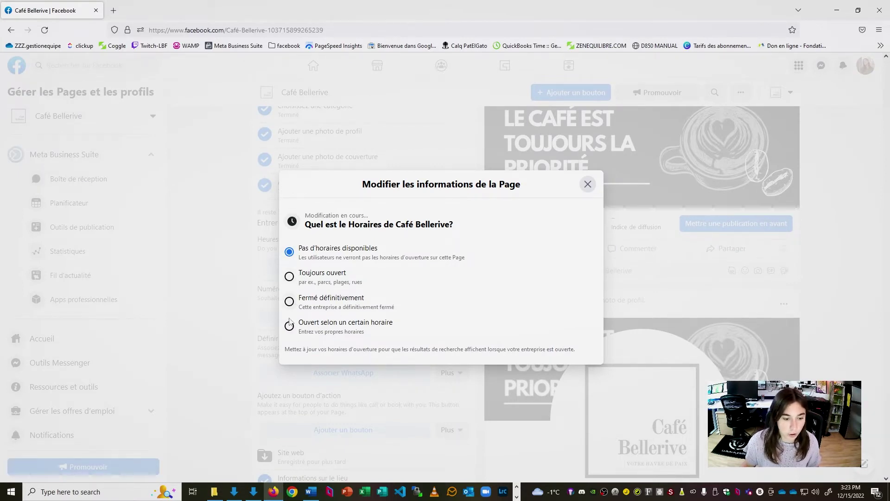
pyautogui.click(289, 326)
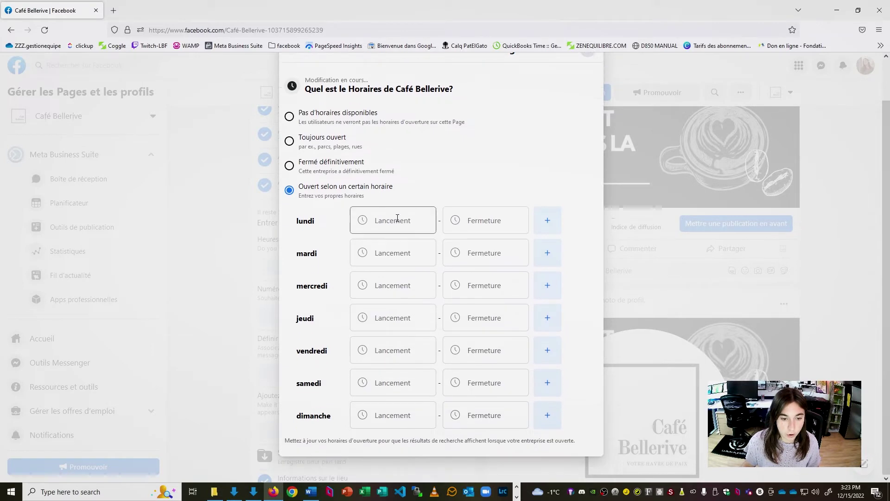
pyautogui.click(404, 218)
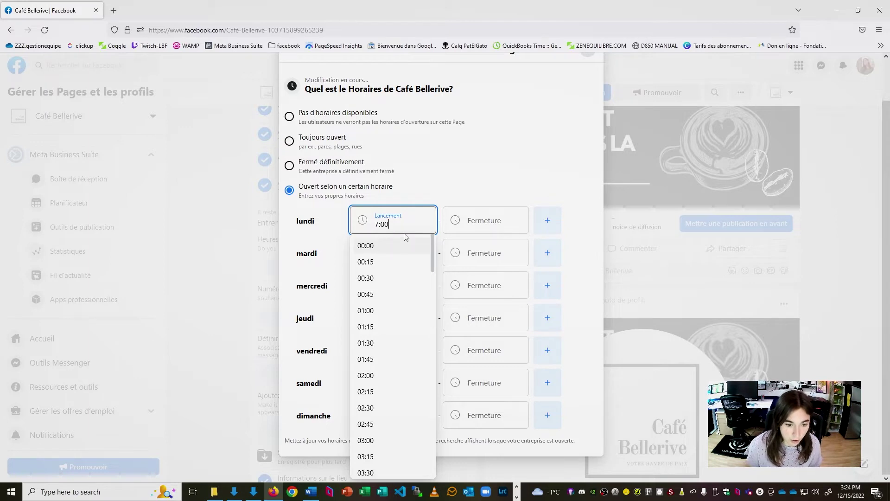
pyautogui.click(496, 230)
pyautogui.write('17')
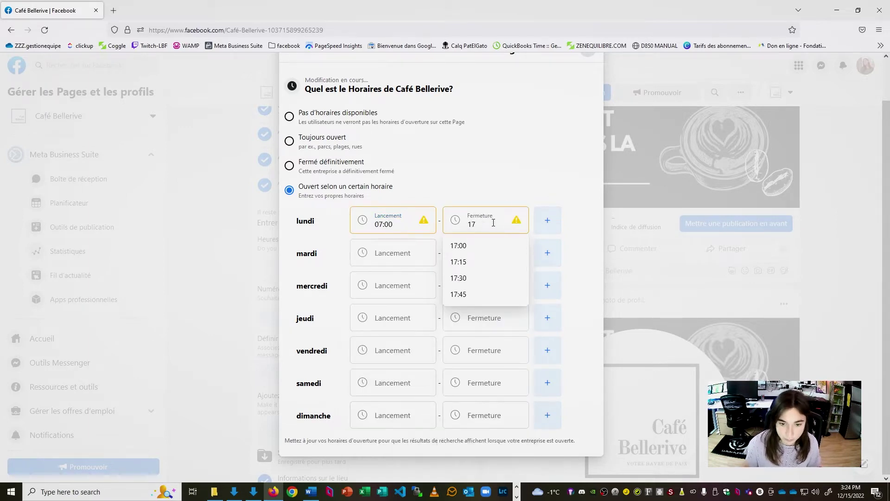
pyautogui.click(483, 245)
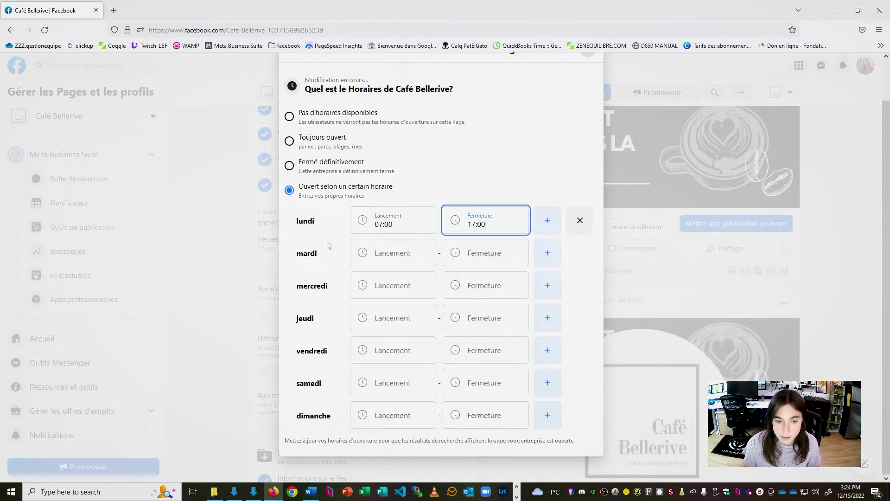
# - Copy the 07:00 opening time to the remaining days and close the finished hours form
pyautogui.click(404, 230)
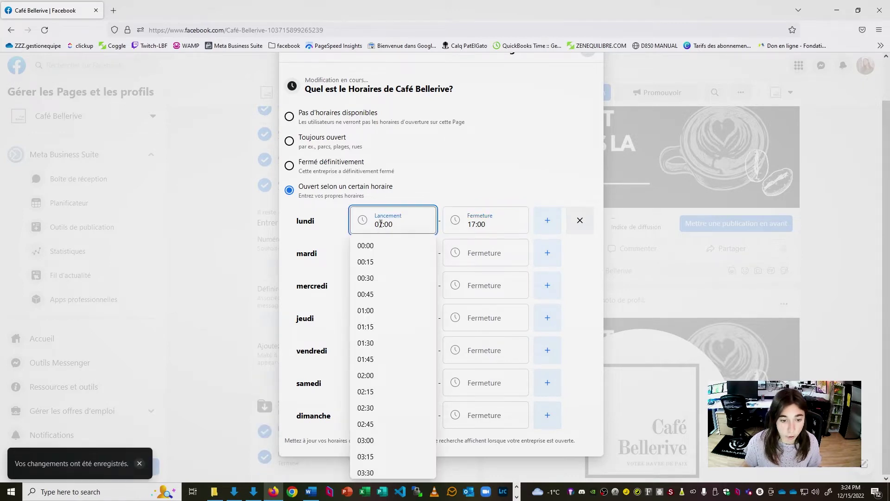
pyautogui.doubleClick(374, 226)
pyautogui.click(399, 255)
pyautogui.hotkey('ctrl', 'v')
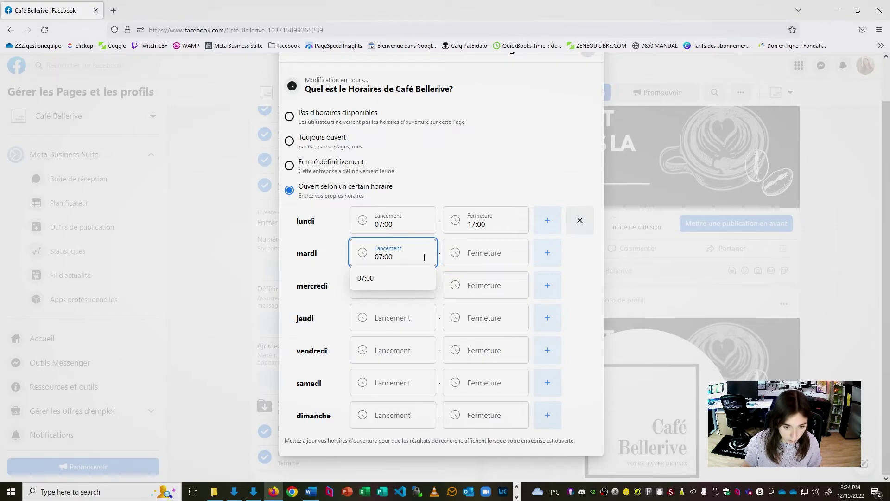
pyautogui.click(395, 292)
pyautogui.hotkey('ctrl', 'v')
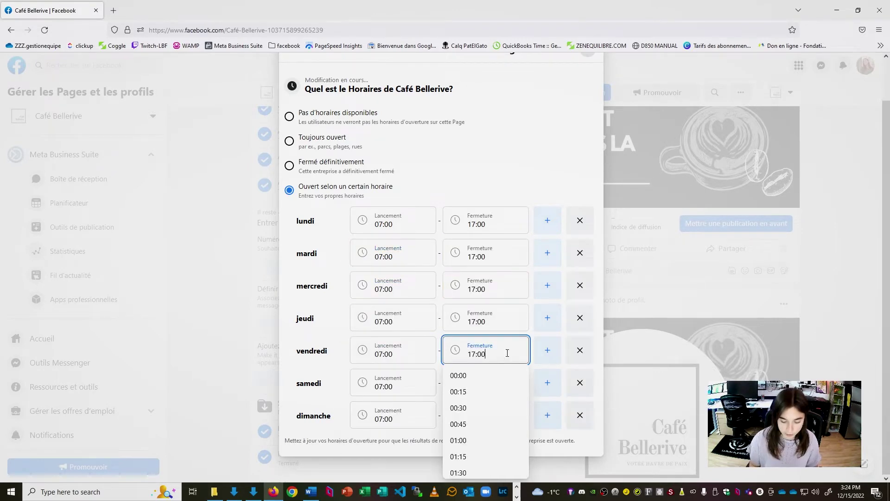
pyautogui.scroll(2, 562, 200)
pyautogui.scroll(-2, 563, 197)
pyautogui.click(538, 119)
pyautogui.scroll(2, 539, 119)
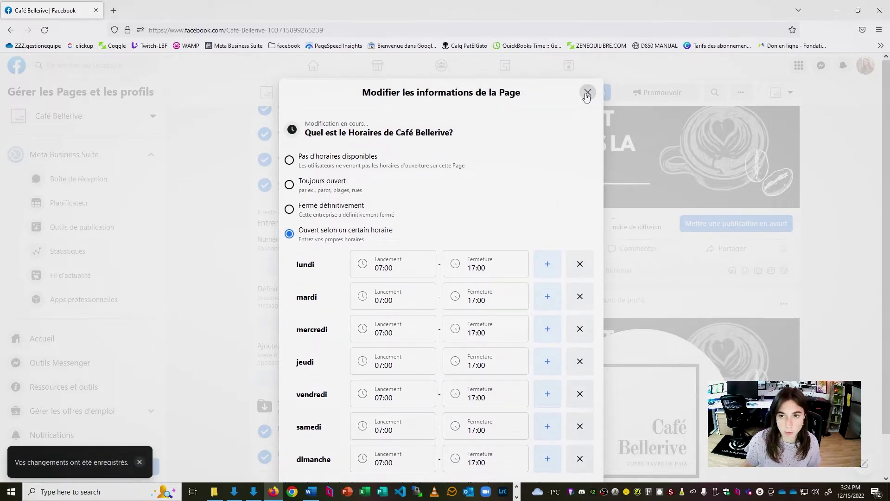
pyautogui.click(588, 92)
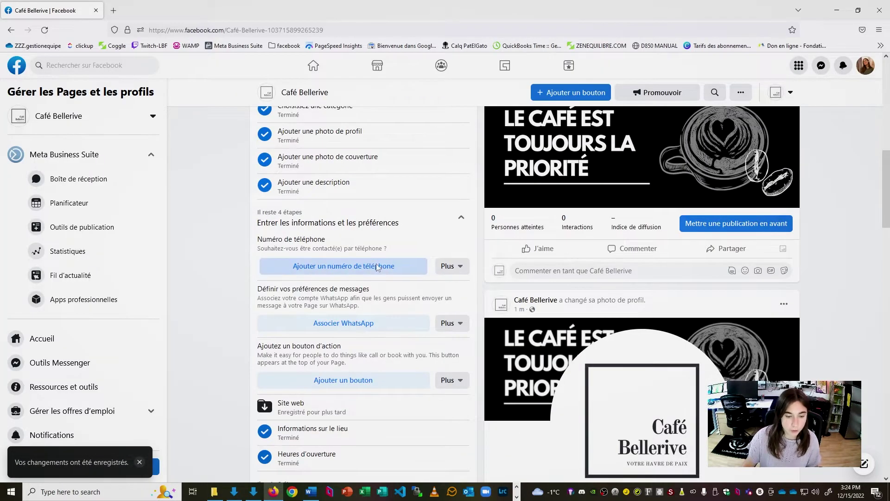
pyautogui.click(362, 266)
# - Enter and save the café's phone number, then return to the top of the Page
pyautogui.click(403, 291)
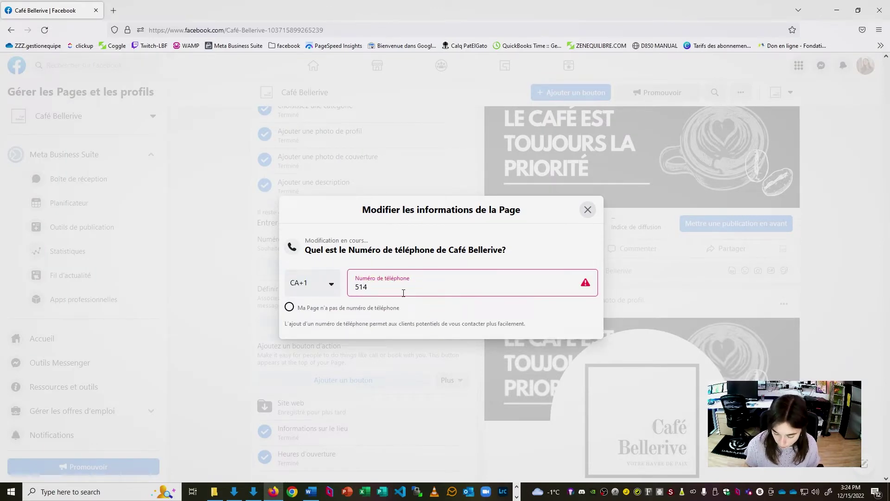
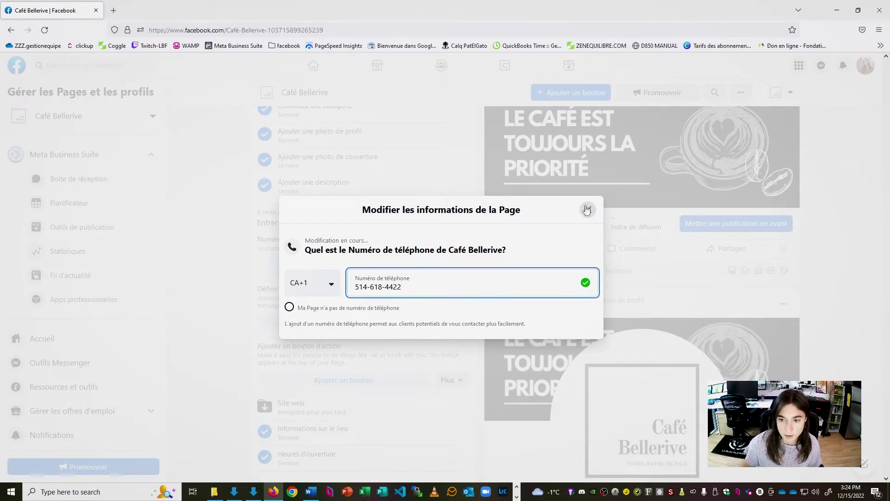
pyautogui.click(588, 211)
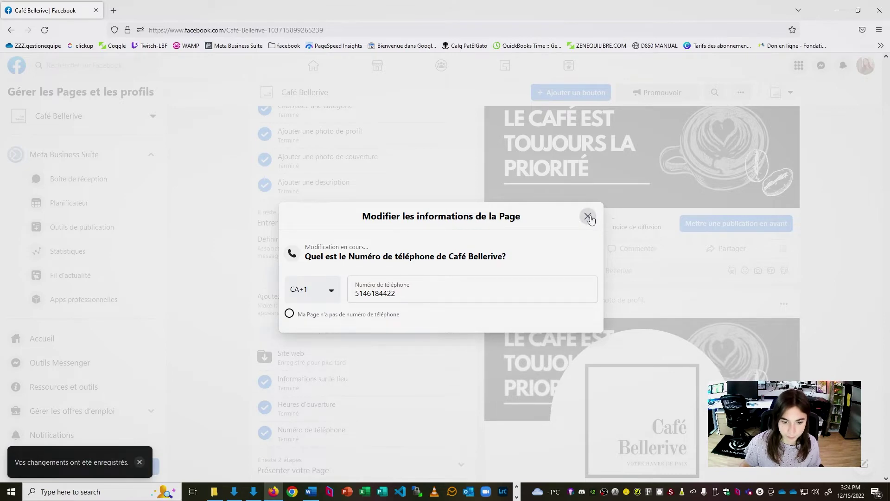
pyautogui.click(588, 216)
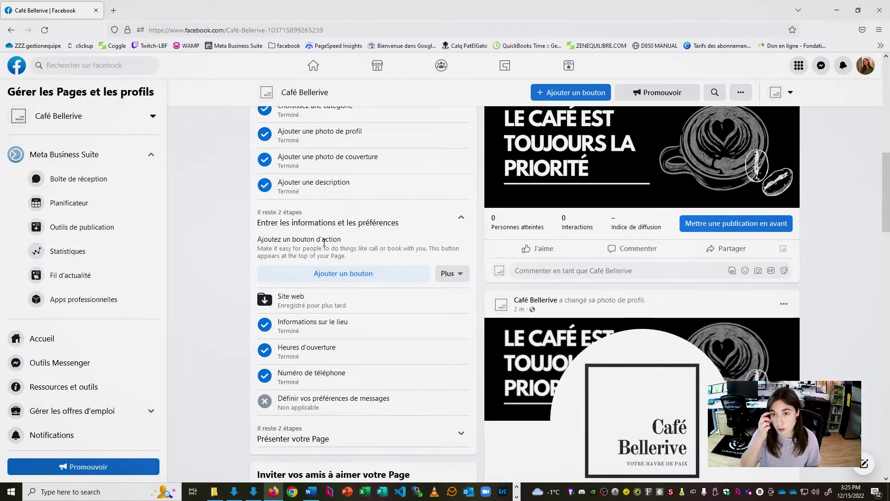
pyautogui.scroll(6, 332, 256)
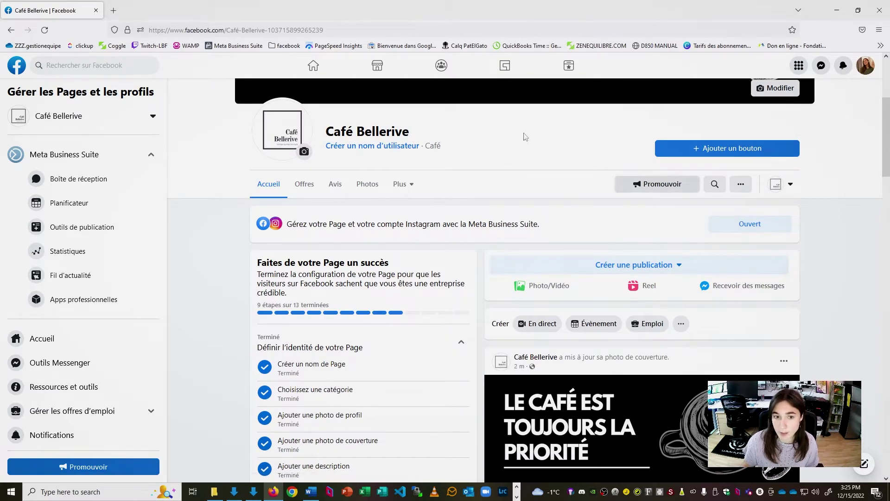
# - Open La Boîte Flexible's Page in a new tab to check its call button, then return to Café Bellerive
pyautogui.click(113, 10)
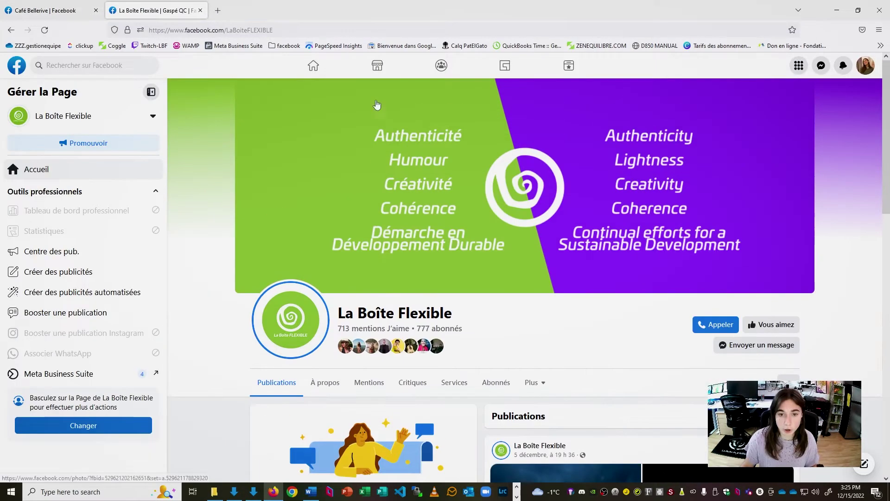
pyautogui.scroll(-1, 512, 140)
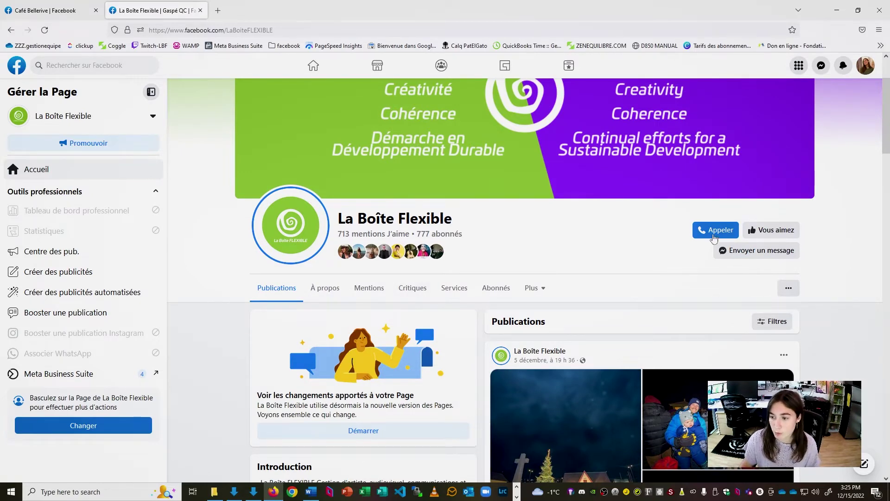
pyautogui.moveTo(718, 229)
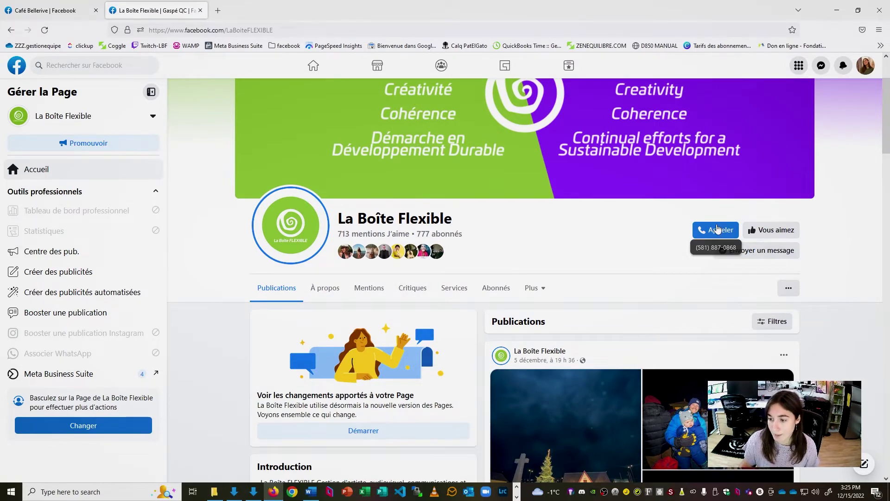
pyautogui.scroll(-1, 688, 233)
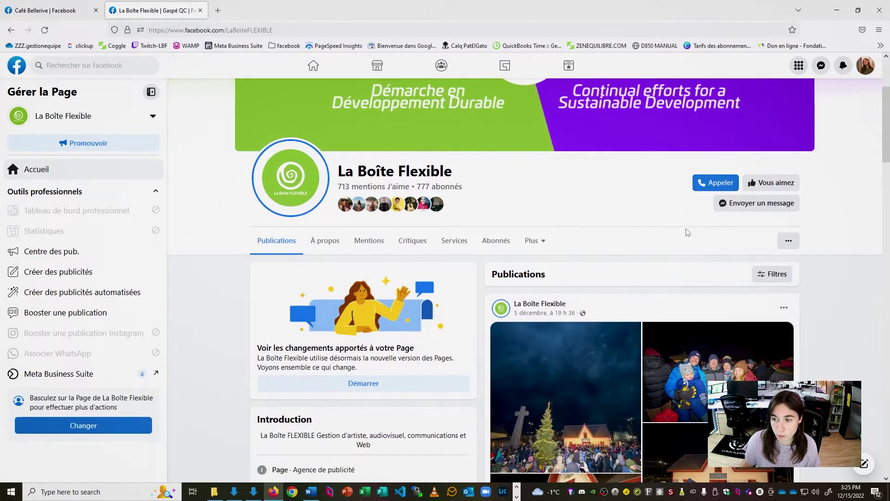
pyautogui.scroll(1, 680, 223)
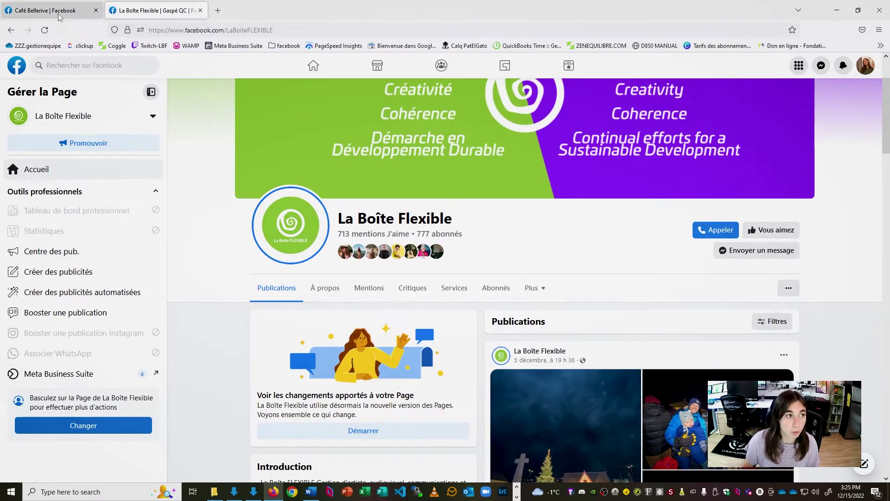
pyautogui.click(60, 18)
# - Add an Appeler maintenant action button using the café's Canada (CA+1) phone number
pyautogui.click(727, 152)
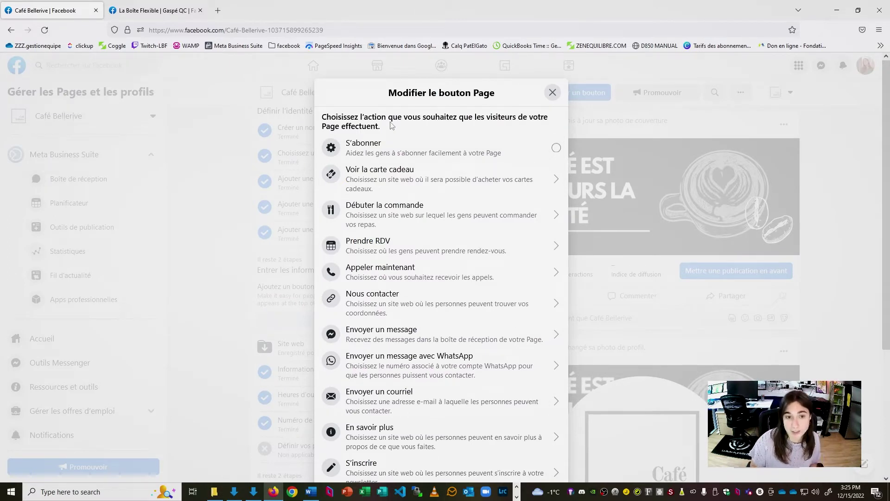
pyautogui.scroll(-1, 376, 232)
pyautogui.click(376, 234)
pyautogui.click(409, 253)
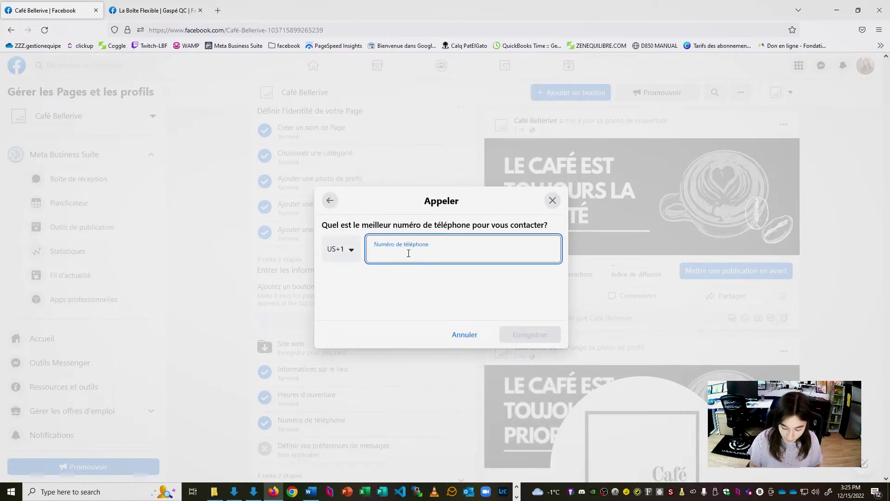
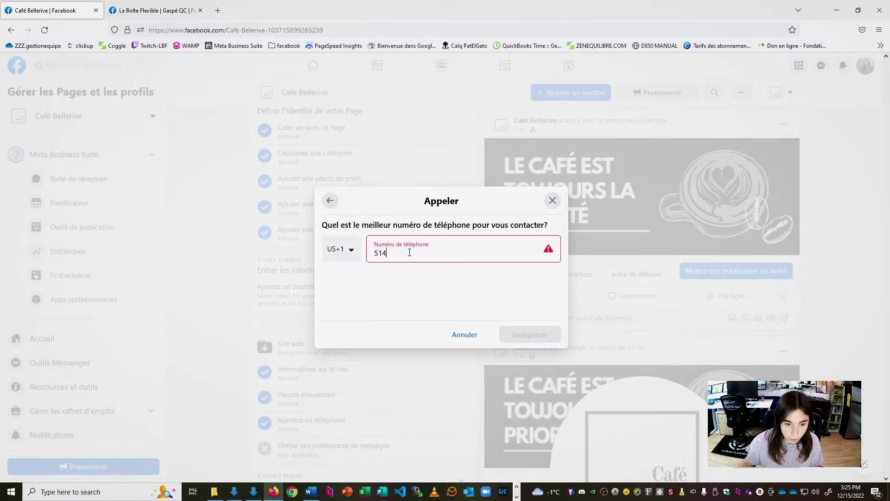
pyautogui.click(354, 258)
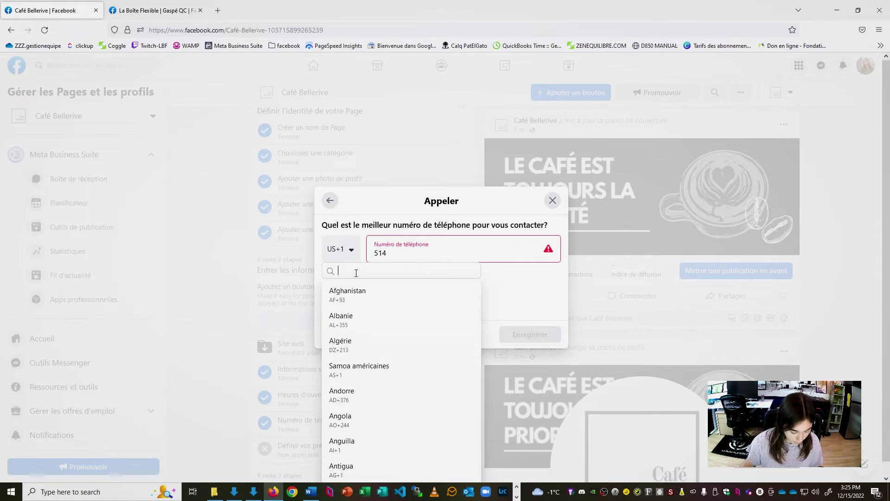
pyautogui.write('can')
pyautogui.click(364, 290)
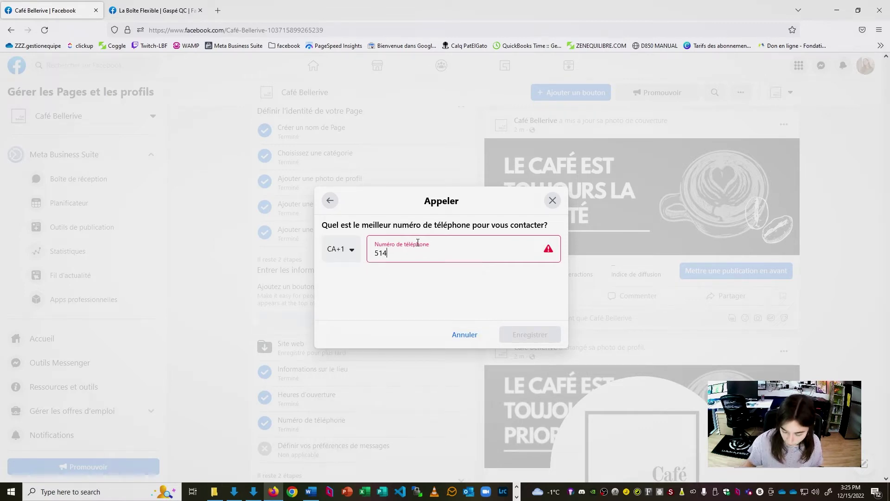
pyautogui.click(525, 332)
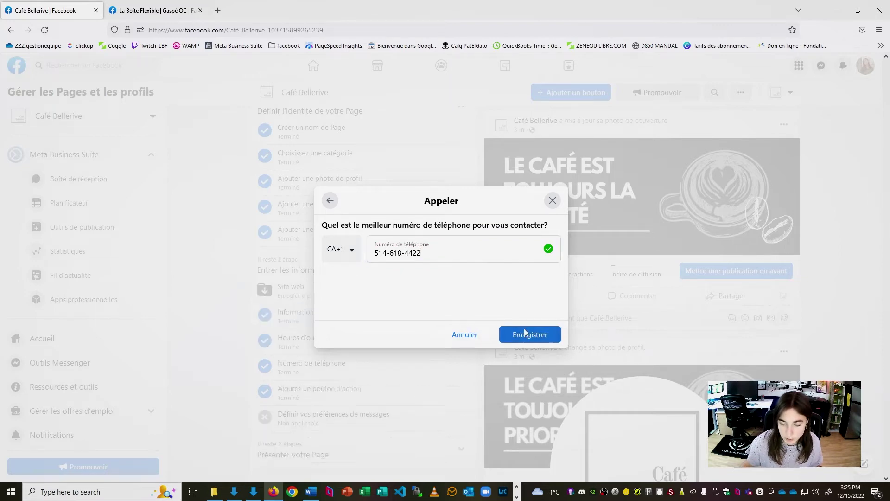
pyautogui.scroll(-4, 297, 285)
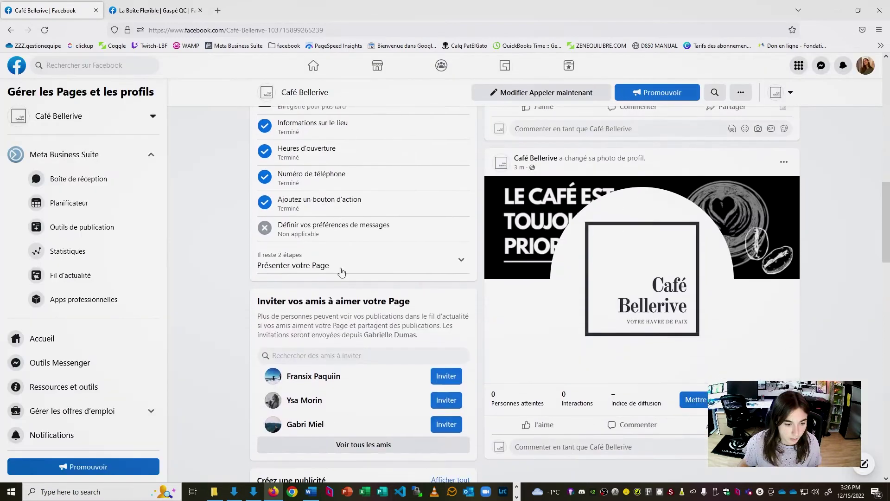
pyautogui.click(459, 258)
pyautogui.scroll(-1, 263, 191)
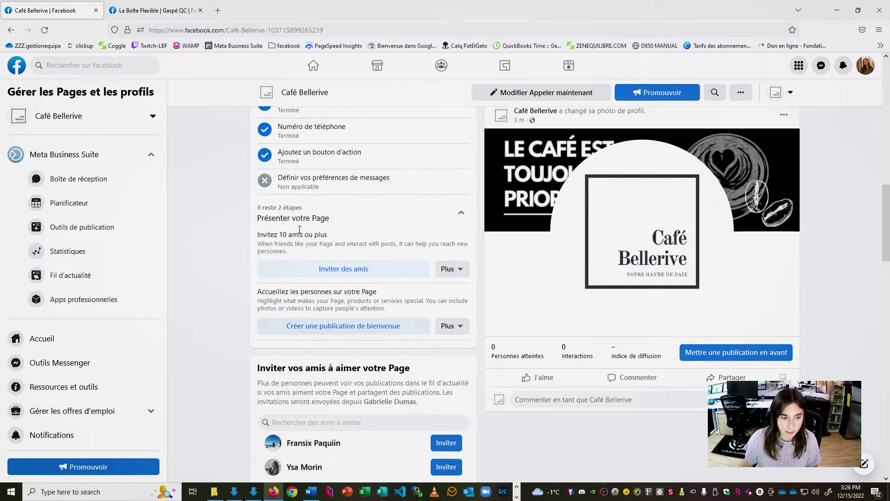
pyautogui.click(373, 271)
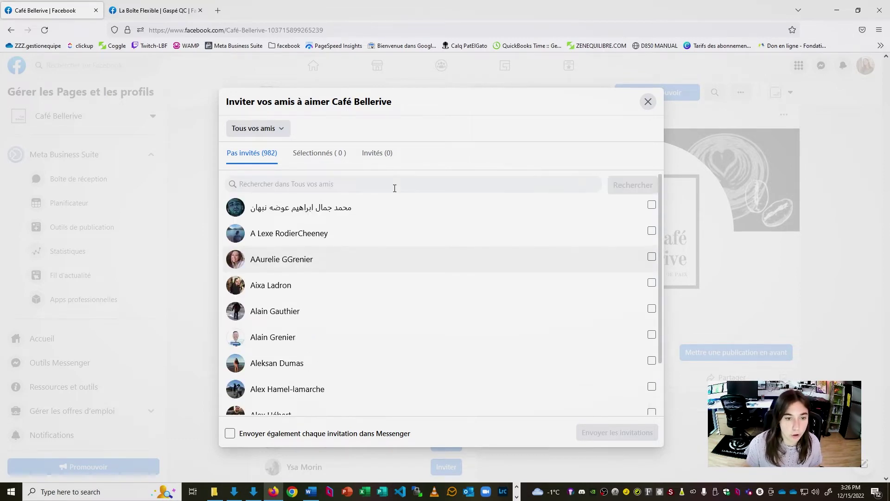
pyautogui.scroll(-3, 380, 274)
pyautogui.scroll(-3, 380, 273)
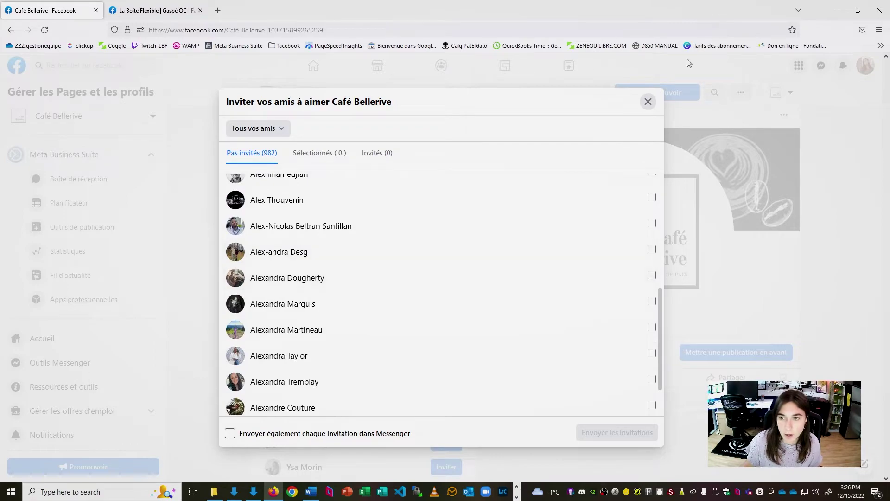
pyautogui.click(648, 102)
pyautogui.scroll(-5, 351, 299)
pyautogui.scroll(-5, 352, 302)
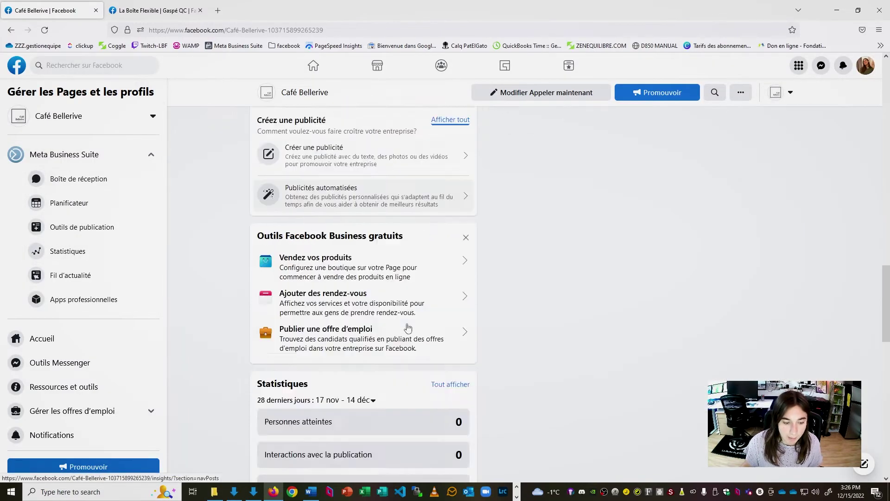
pyautogui.scroll(15, 408, 328)
pyautogui.scroll(-4, 414, 329)
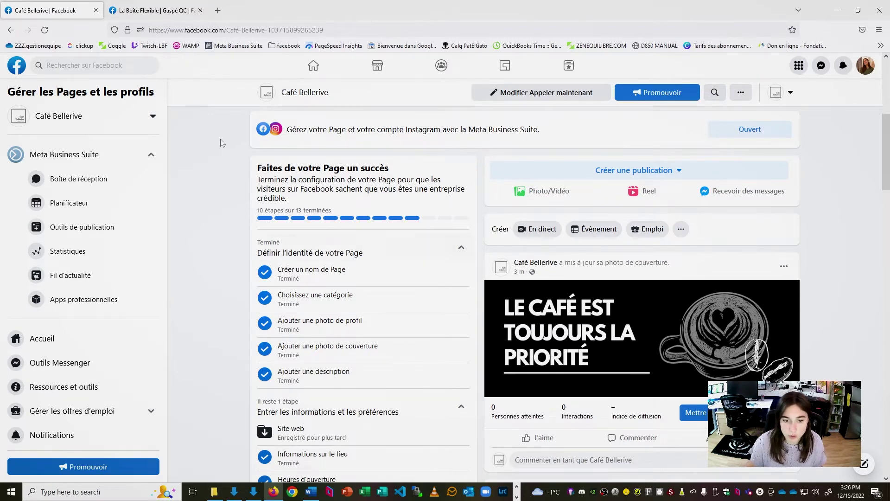
pyautogui.scroll(-3, 420, 215)
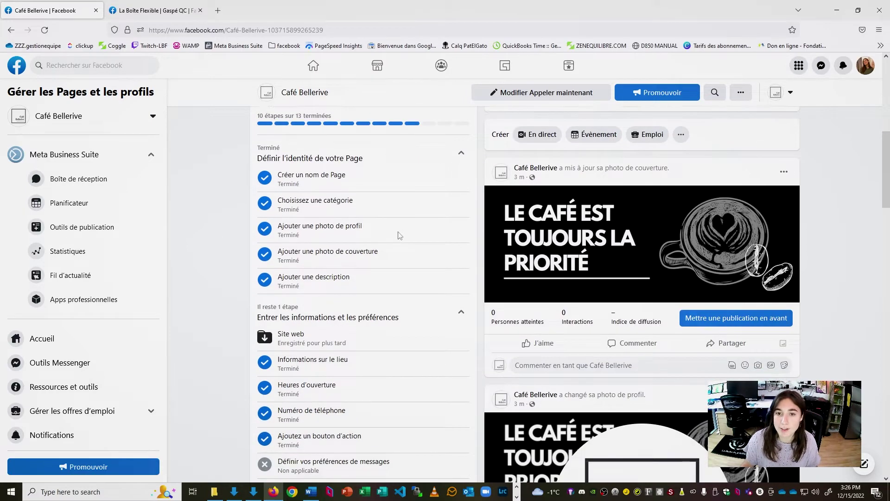
pyautogui.scroll(8, 403, 228)
pyautogui.scroll(-5, 398, 232)
pyautogui.scroll(-15, 398, 235)
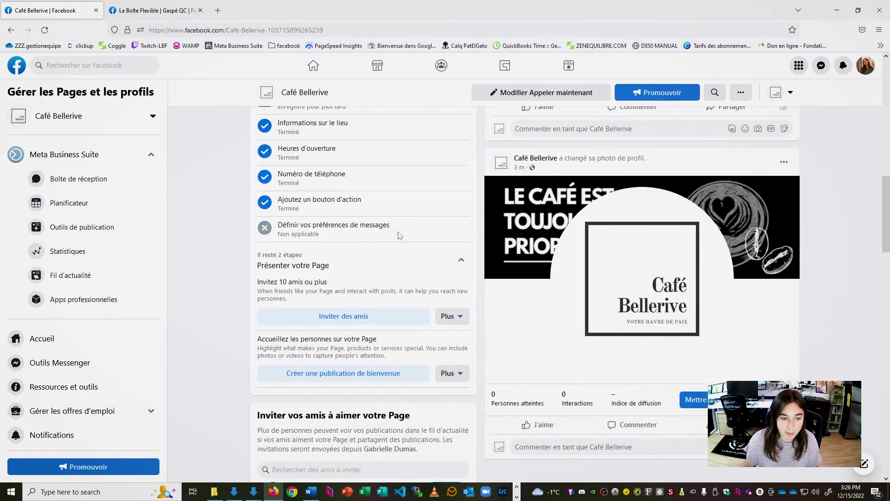
pyautogui.scroll(-6, 400, 240)
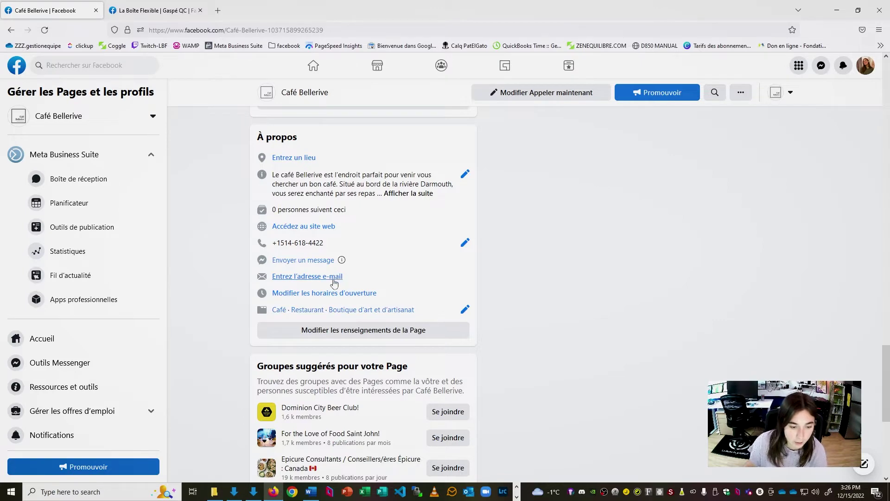
# - Open the Page info editor's Contacts section and begin entering a contact e-mail
pyautogui.click(352, 330)
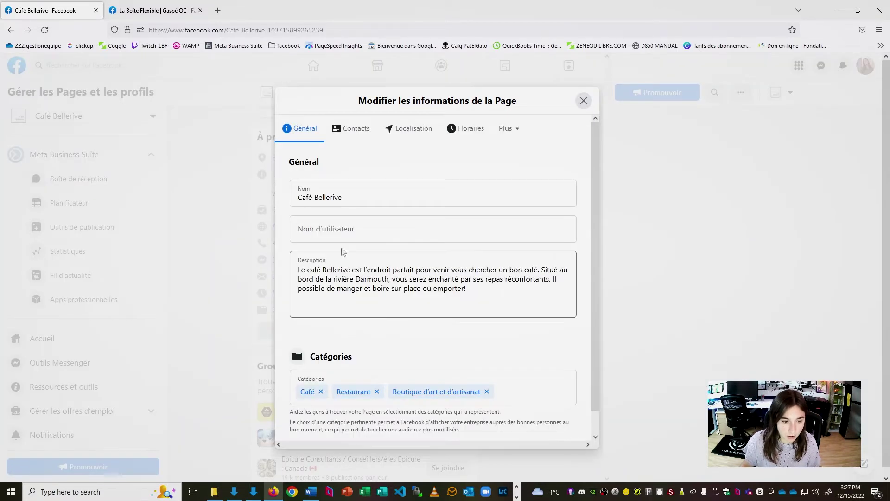
pyautogui.click(364, 128)
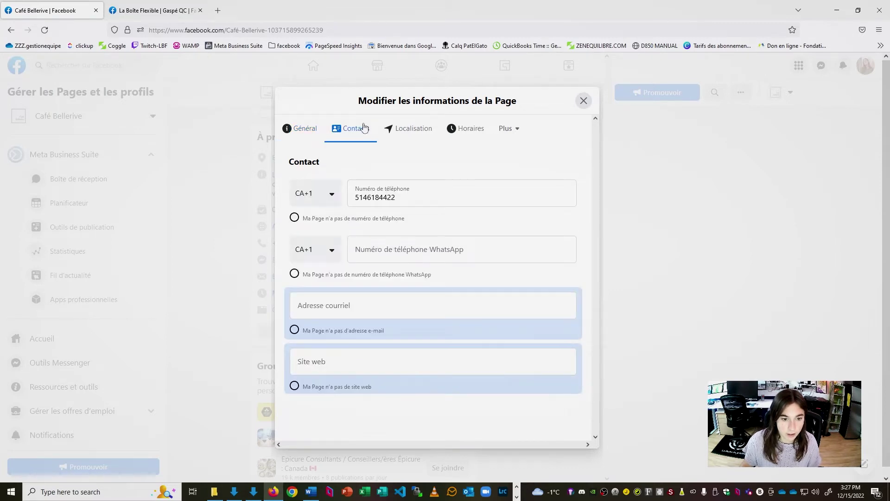
pyautogui.click(375, 300)
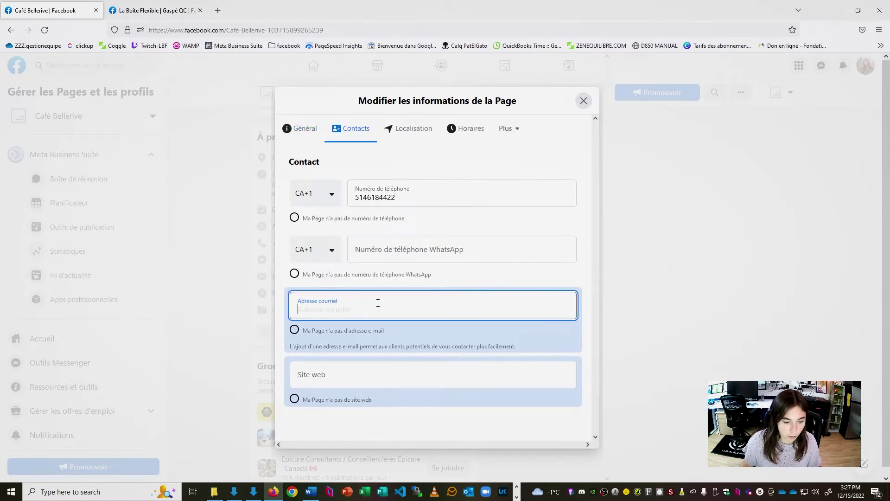
pyautogui.write('dum')
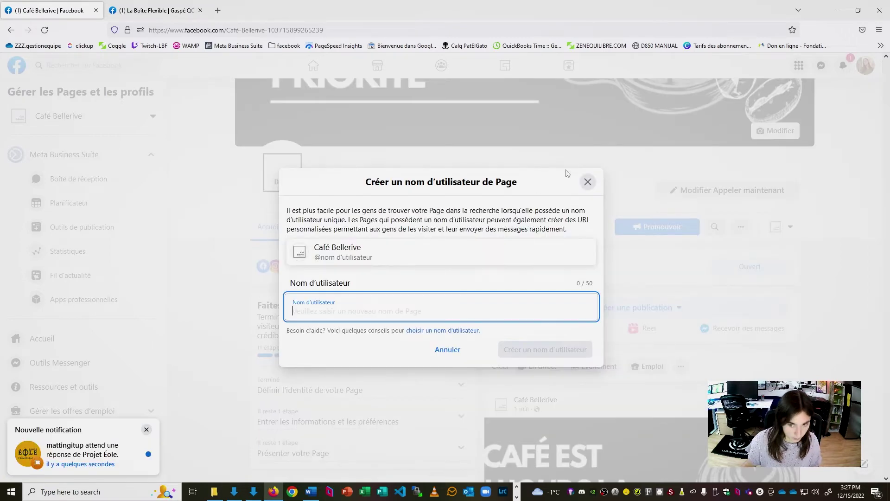
# - Enter 'cafebellerive' as the Page's new username
pyautogui.click(587, 181)
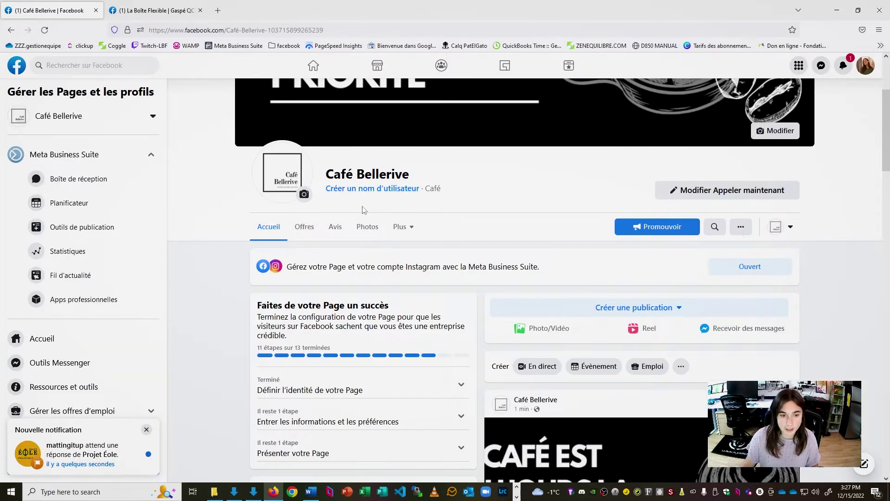
pyautogui.click(402, 189)
pyautogui.click(382, 304)
pyautogui.write('cafebellerive')
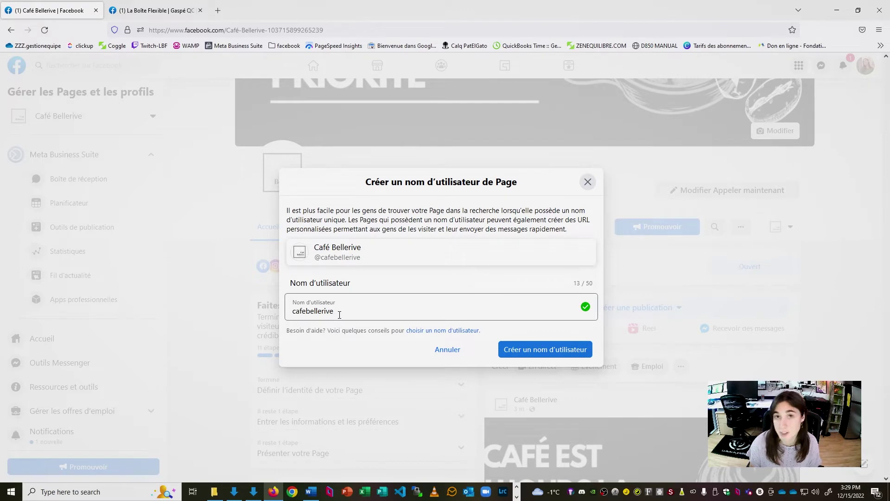
pyautogui.click(580, 357)
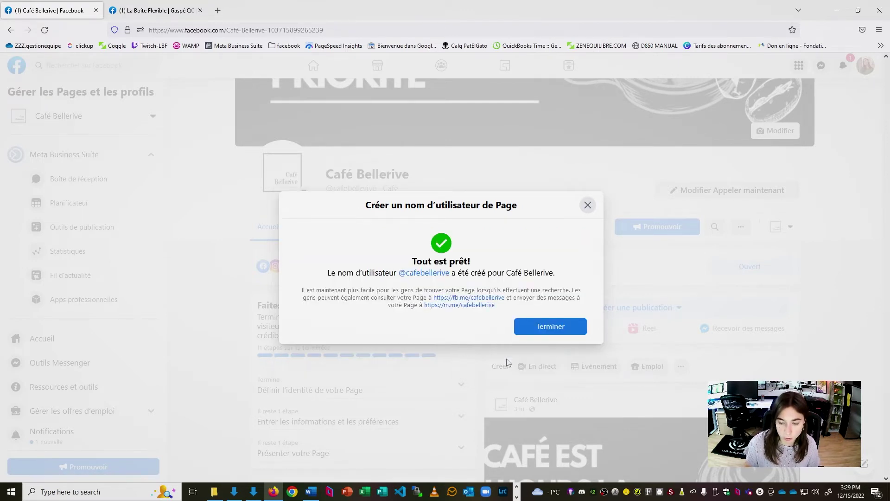
pyautogui.click(550, 330)
pyautogui.scroll(-5, 447, 384)
# - Find the 'Ce contenu n'est pas disponible' post in the café Page feed and open its options menu
pyautogui.scroll(-10, 448, 384)
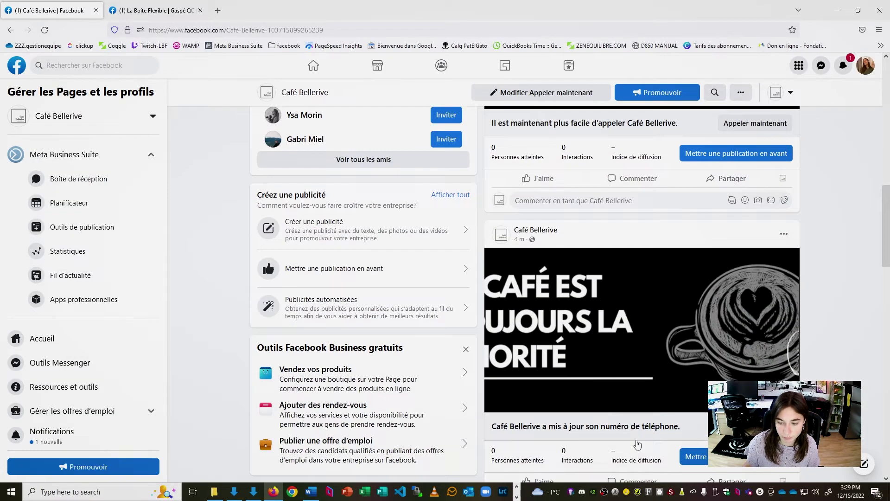
pyautogui.scroll(-10, 634, 447)
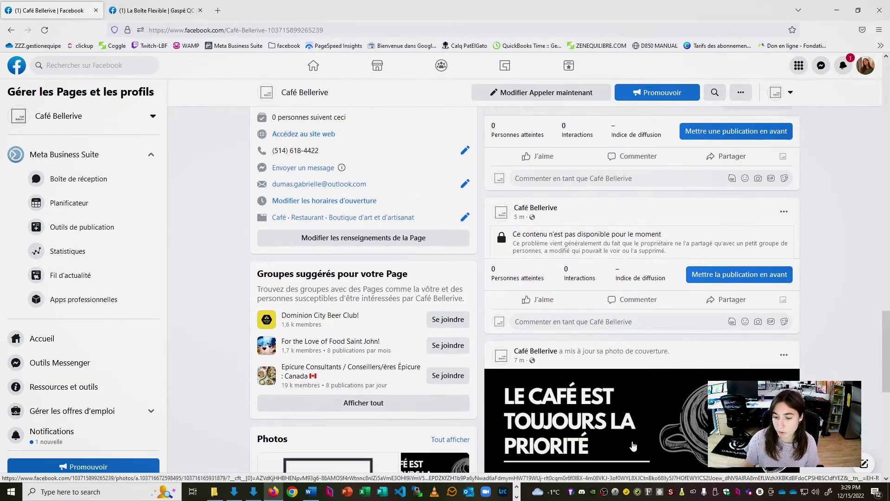
pyautogui.scroll(8, 633, 447)
pyautogui.scroll(15, 634, 446)
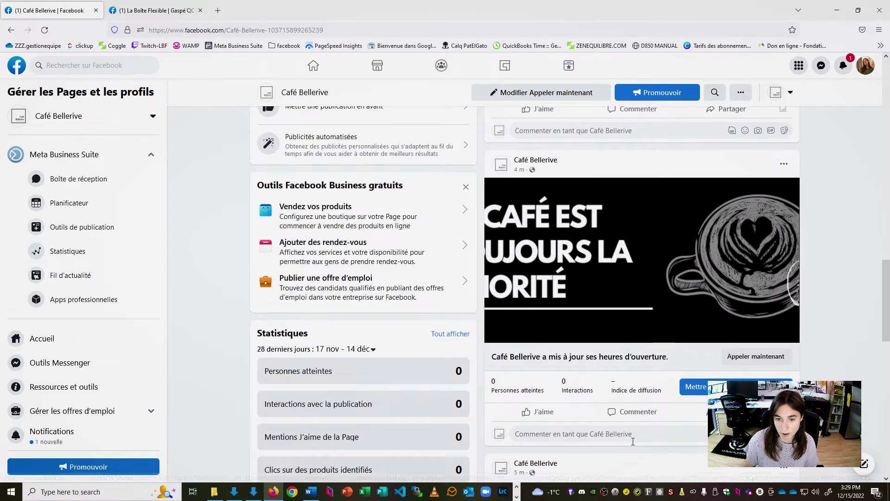
pyautogui.scroll(-12, 634, 445)
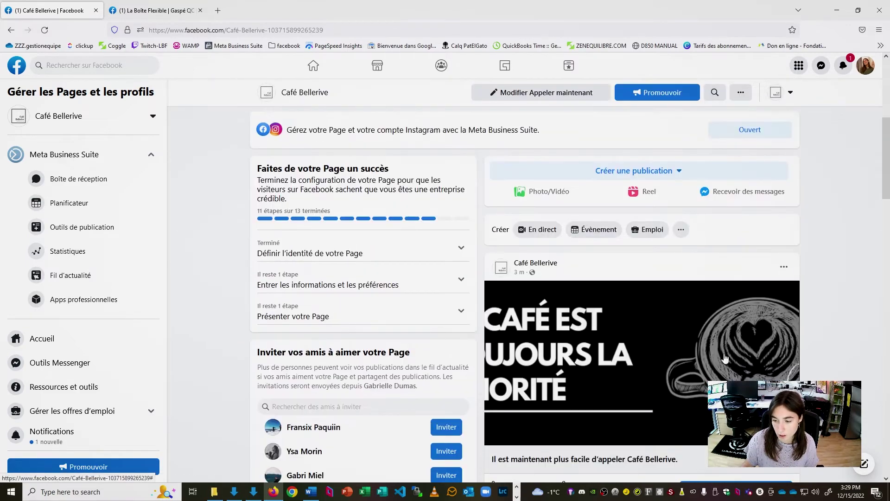
pyautogui.scroll(-3, 597, 329)
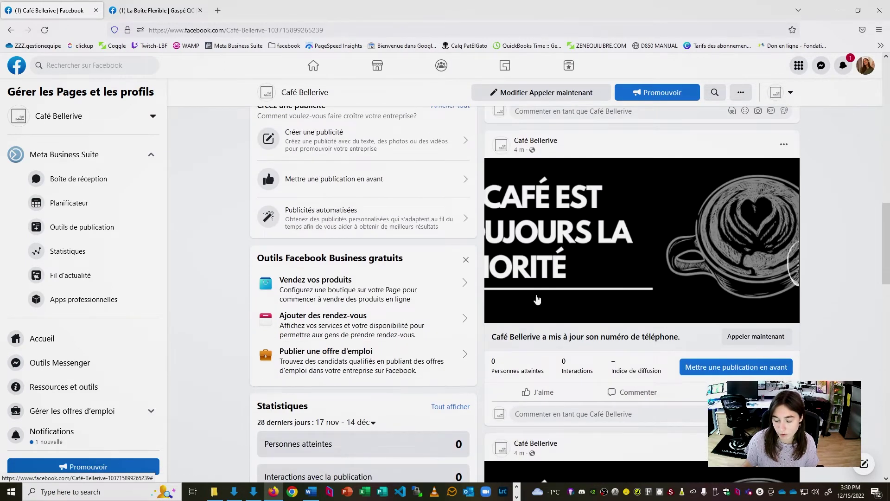
pyautogui.scroll(-5, 636, 320)
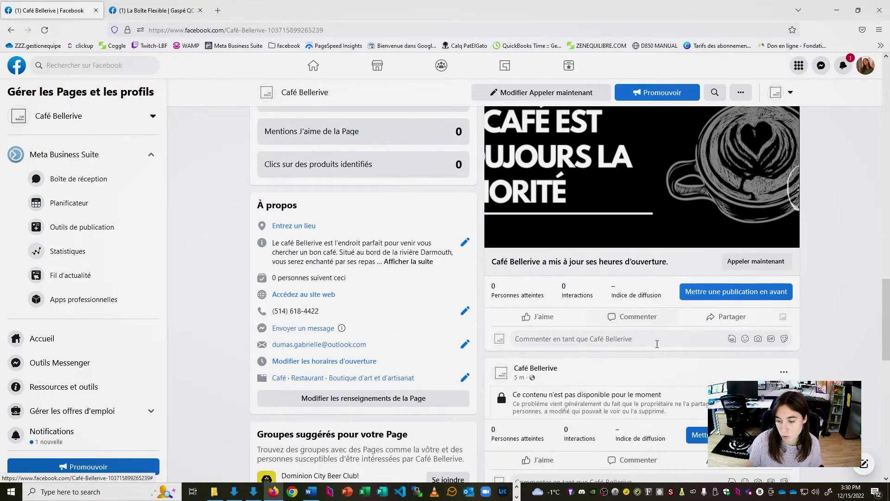
pyautogui.scroll(-5, 658, 348)
pyautogui.scroll(8, 658, 348)
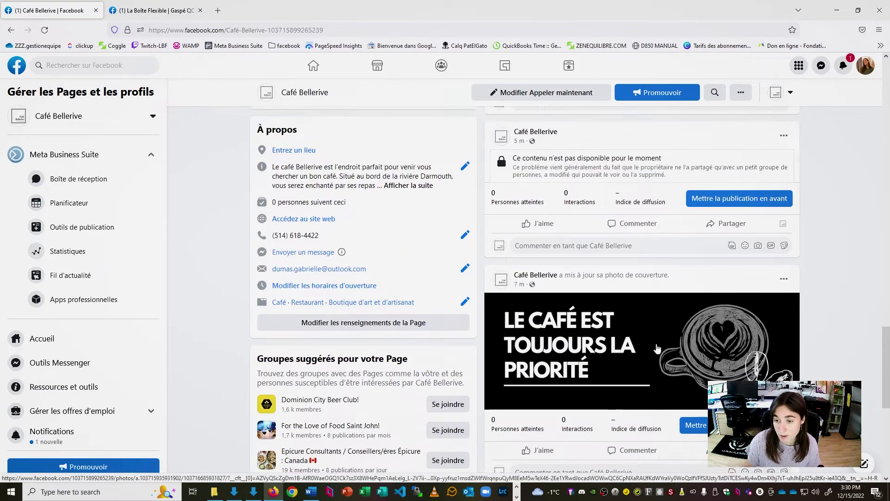
pyautogui.click(784, 277)
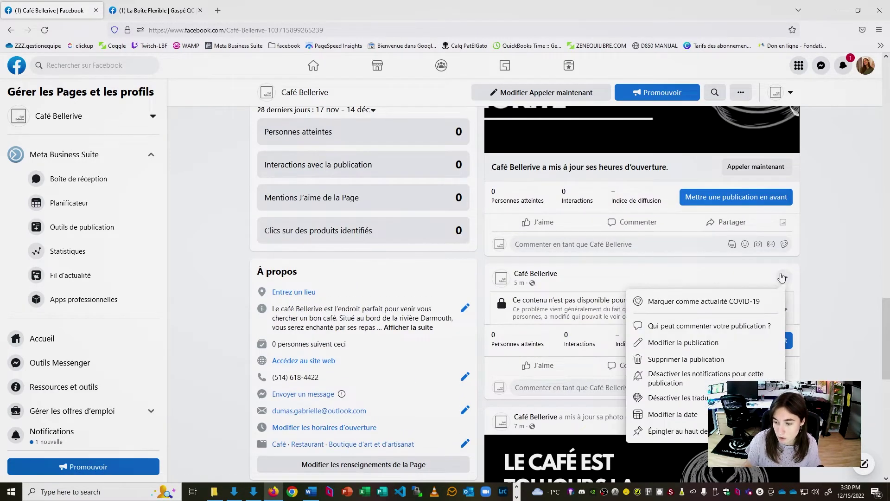
# - Delete the unavailable post and the opening-hours update post from the Page
pyautogui.click(651, 414)
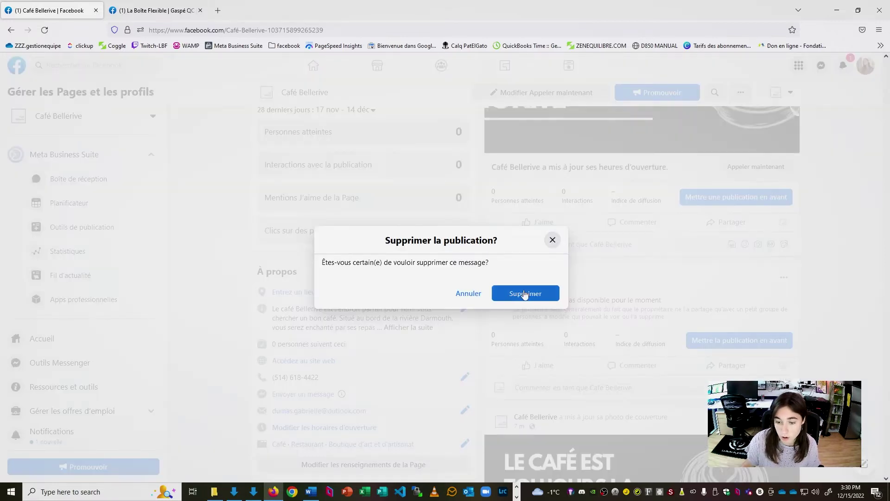
pyautogui.click(525, 294)
pyautogui.scroll(4, 805, 288)
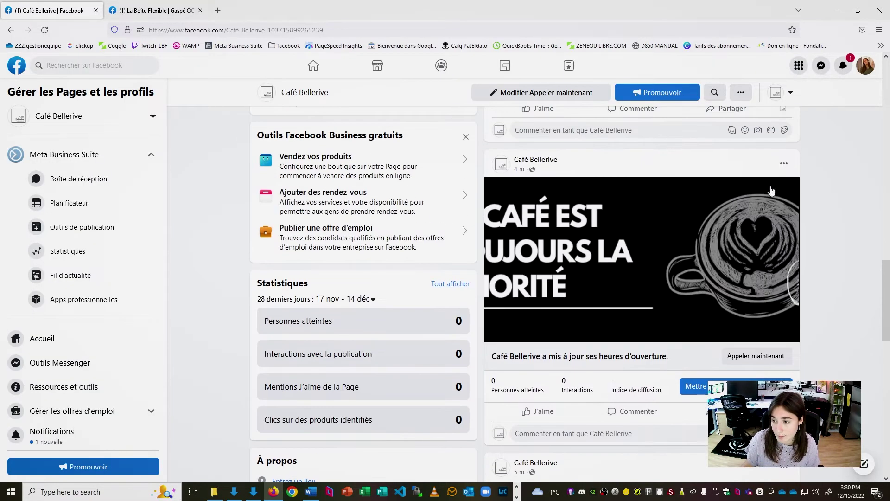
pyautogui.click(783, 165)
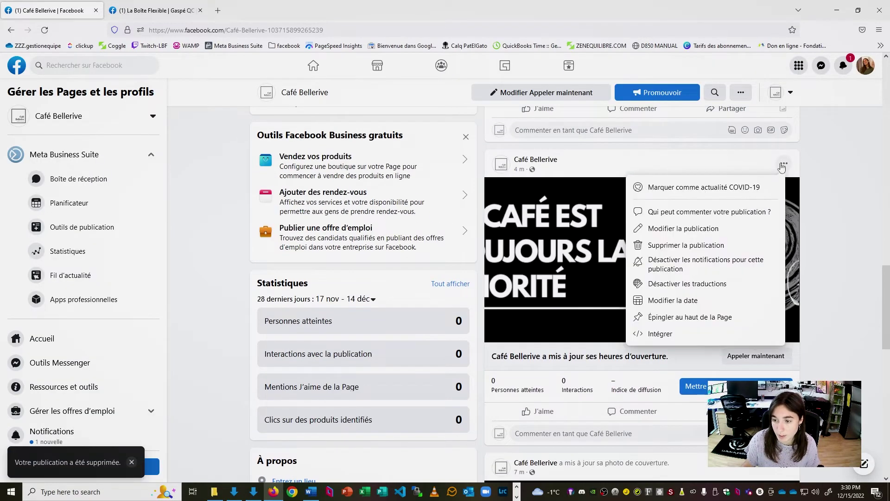
pyautogui.click(705, 250)
pyautogui.click(506, 292)
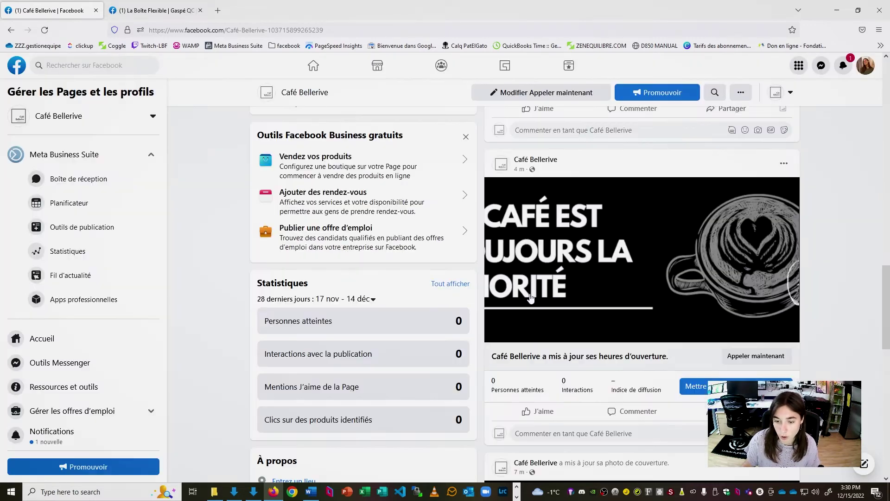
# - Delete the phone-number and call-button update posts from the Page
pyautogui.scroll(5, 777, 199)
pyautogui.scroll(2, 776, 198)
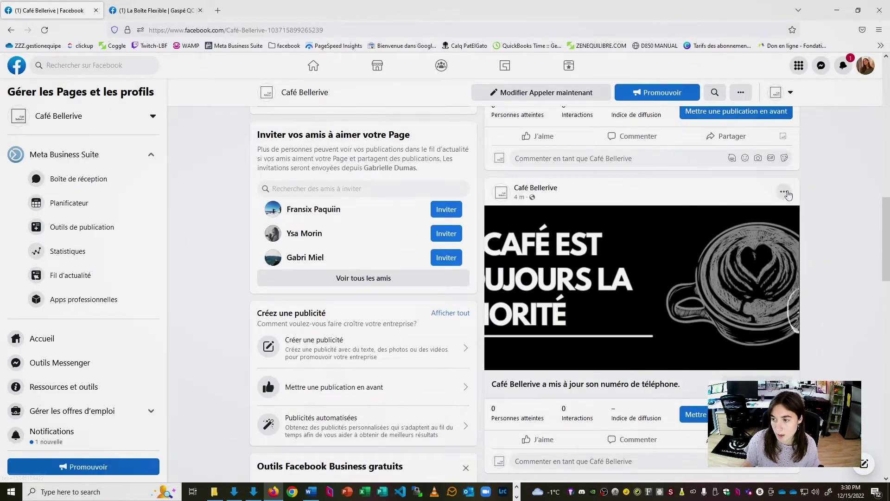
pyautogui.click(784, 191)
pyautogui.click(702, 275)
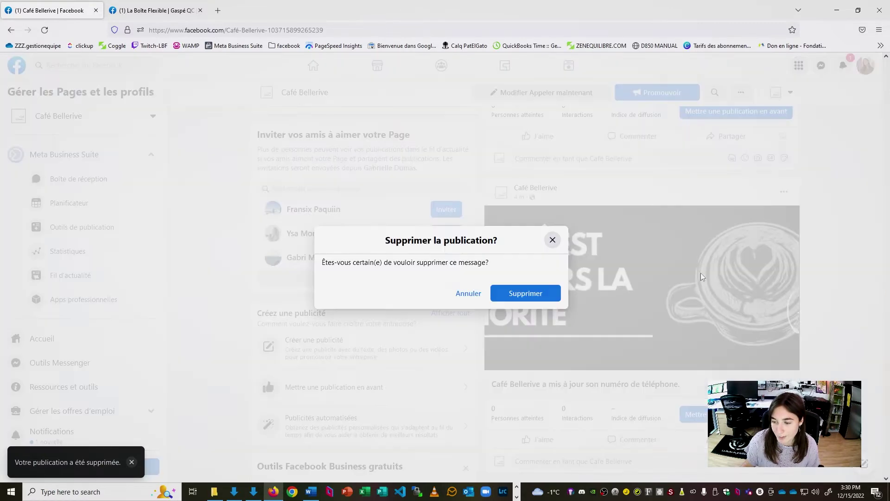
pyautogui.click(510, 300)
pyautogui.scroll(6, 779, 195)
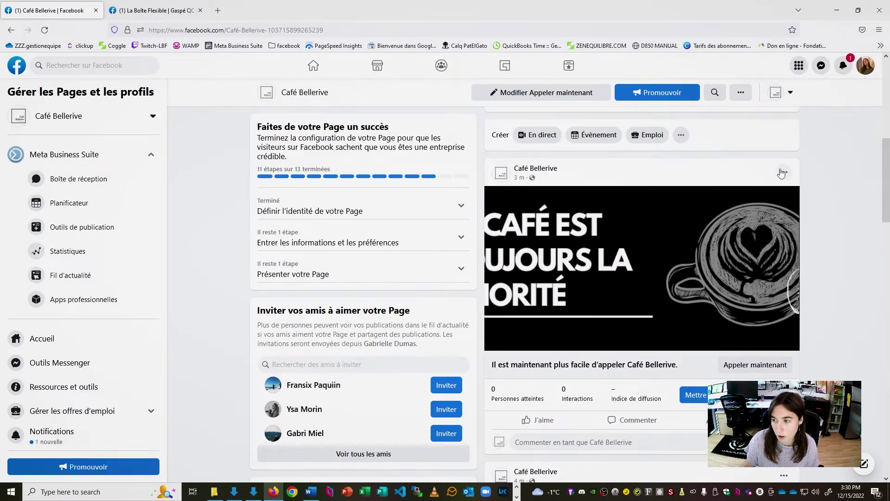
pyautogui.click(783, 173)
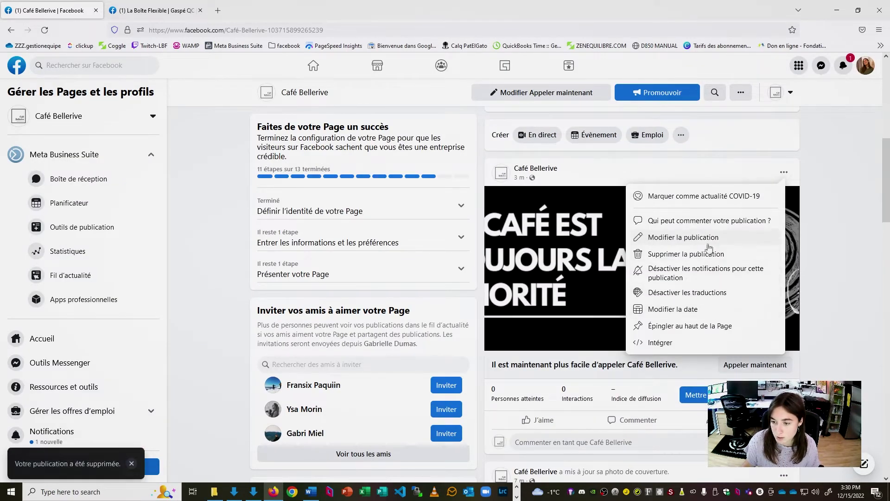
pyautogui.click(713, 251)
pyautogui.click(526, 299)
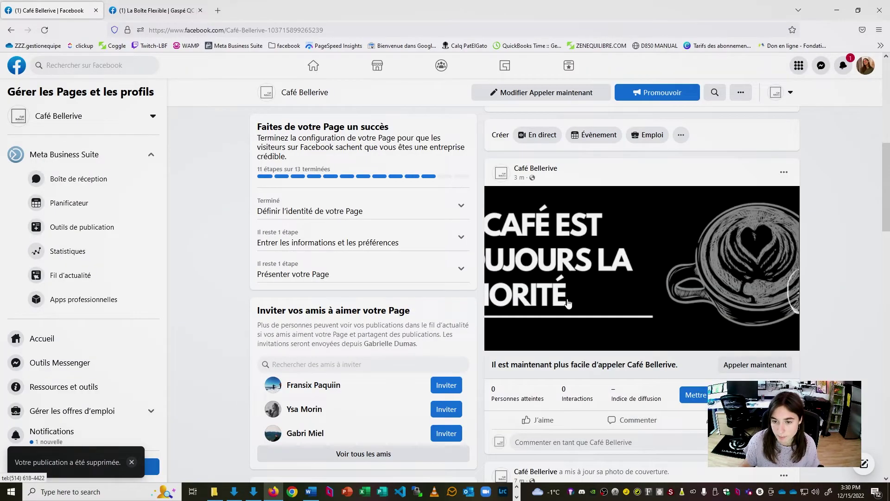
# - Hide the cover-photo update post from the Page with 'Ne pas afficher sur la Page'
pyautogui.scroll(-7, 700, 364)
pyautogui.scroll(-5, 700, 364)
pyautogui.scroll(12, 798, 241)
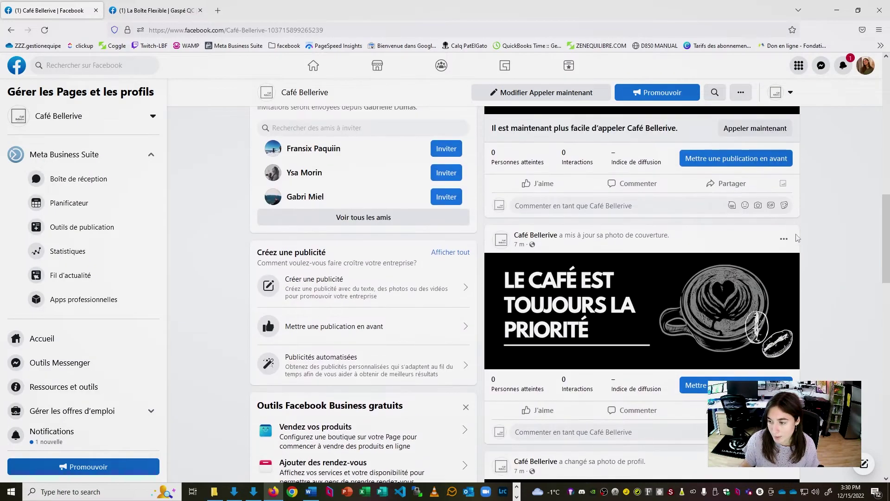
pyautogui.click(784, 239)
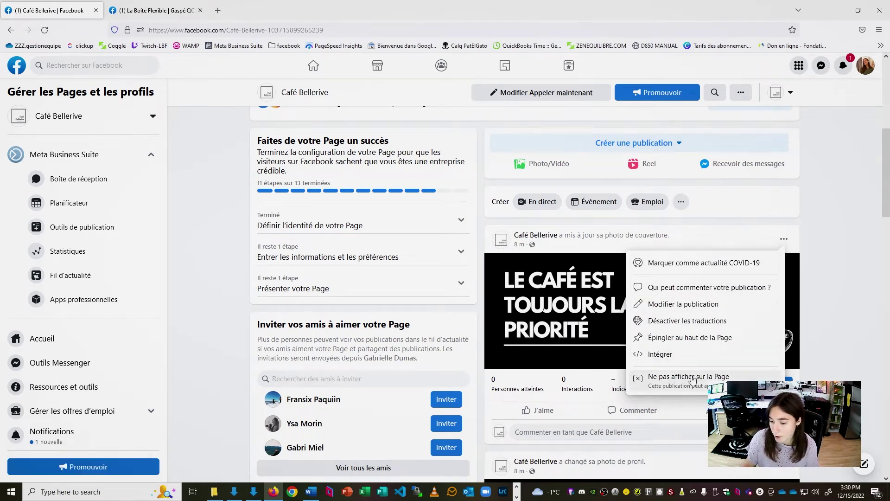
pyautogui.click(674, 386)
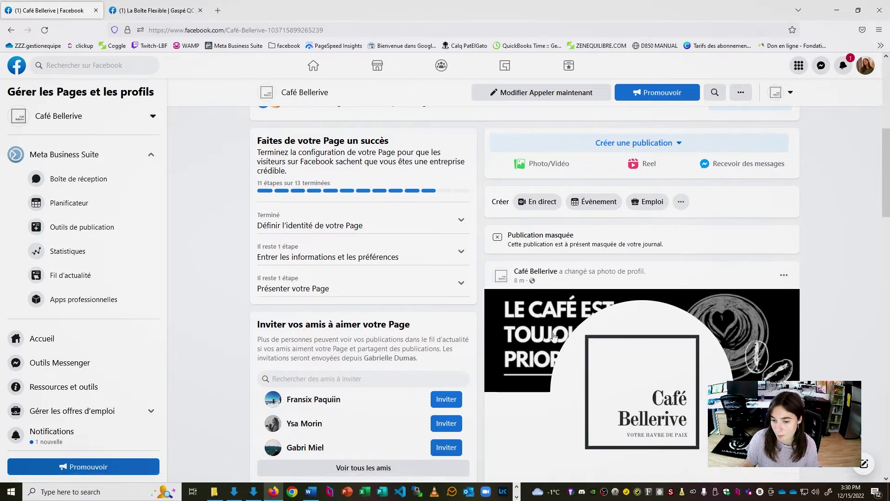
# - Return to the top of the Page and open the Créer une publication dropdown
pyautogui.scroll(-2, 685, 223)
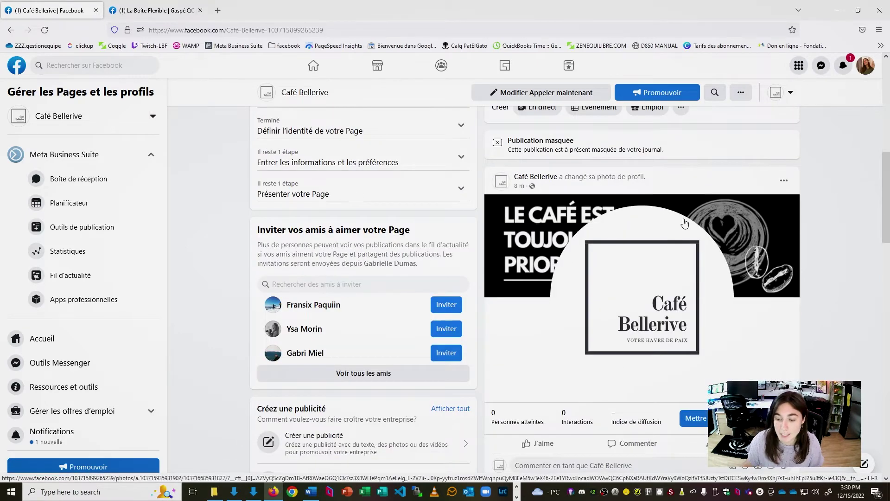
pyautogui.scroll(2, 714, 258)
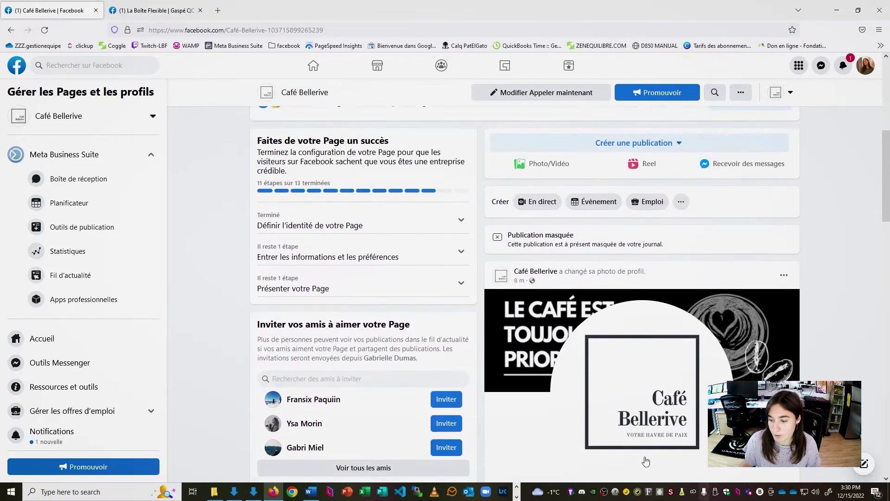
pyautogui.scroll(-2, 650, 259)
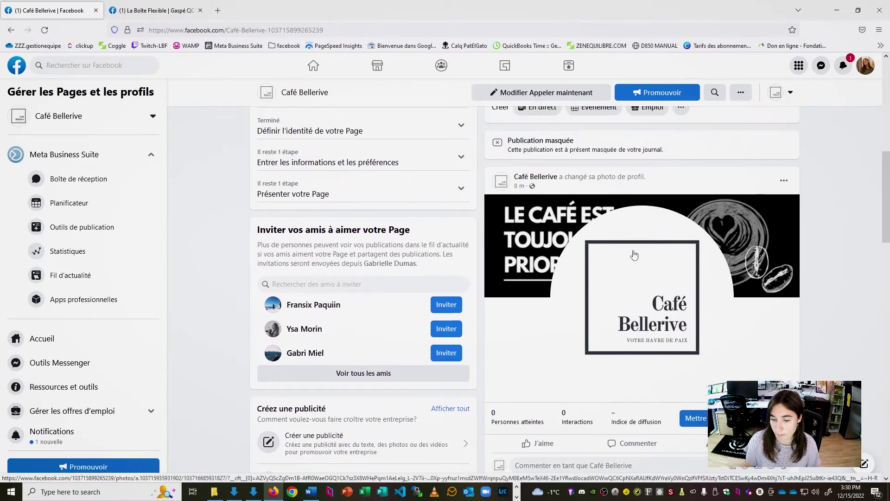
pyautogui.scroll(5, 651, 232)
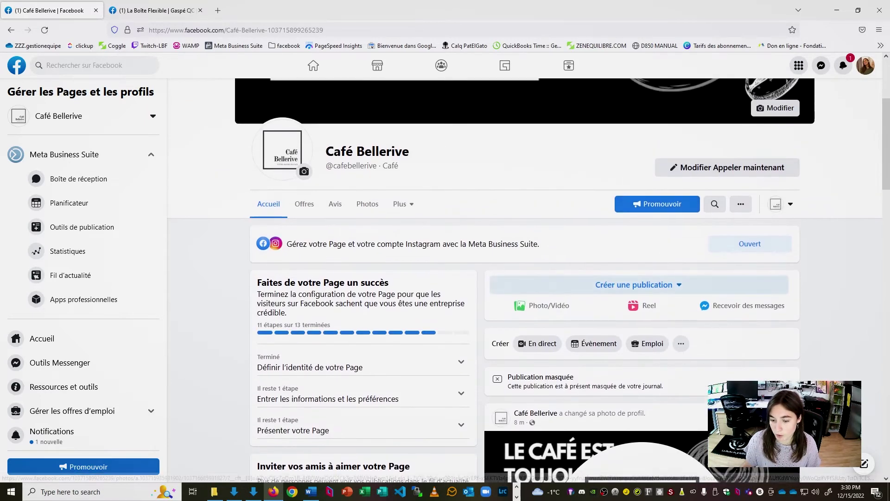
pyautogui.scroll(-2, 754, 375)
pyautogui.scroll(4, 854, 298)
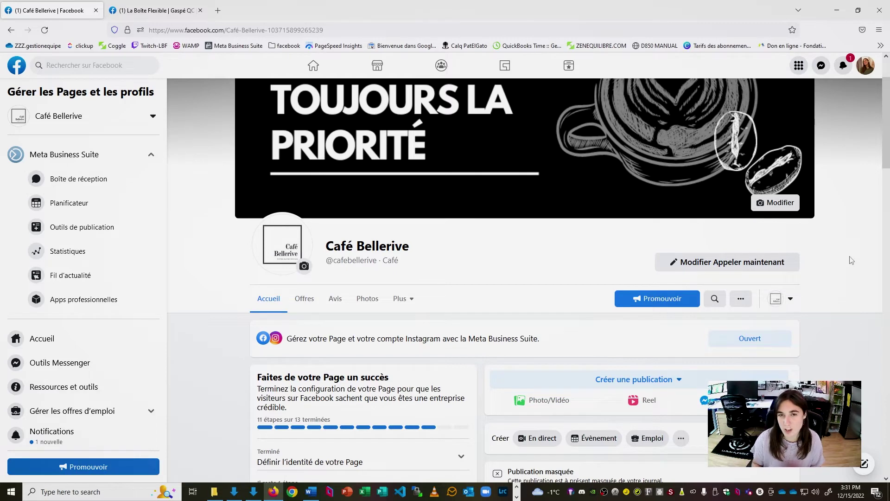
pyautogui.scroll(-5, 686, 284)
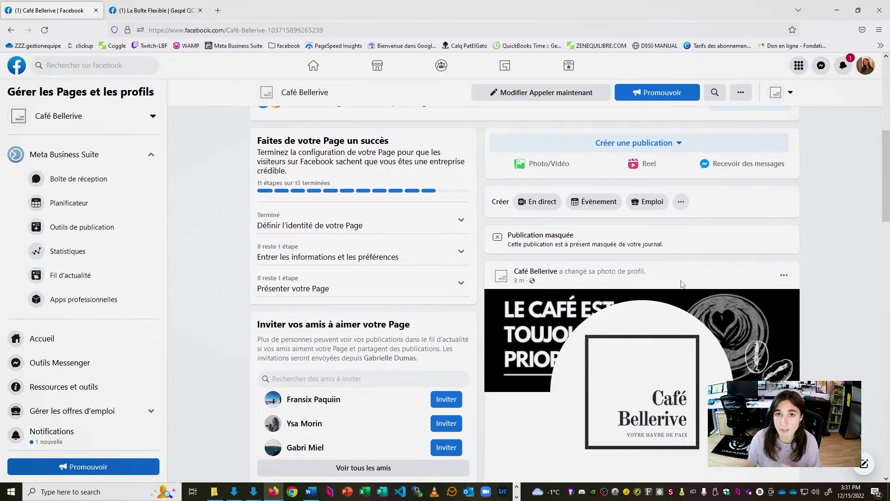
pyautogui.scroll(2, 668, 232)
pyautogui.click(651, 190)
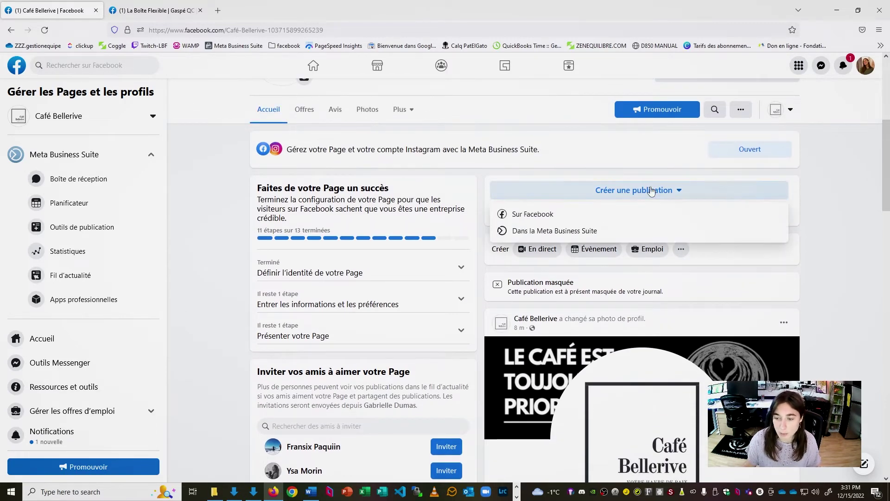
# - Start a Facebook post reading 'Bienvenue sur la page du Café Bellerive'
pyautogui.click(596, 216)
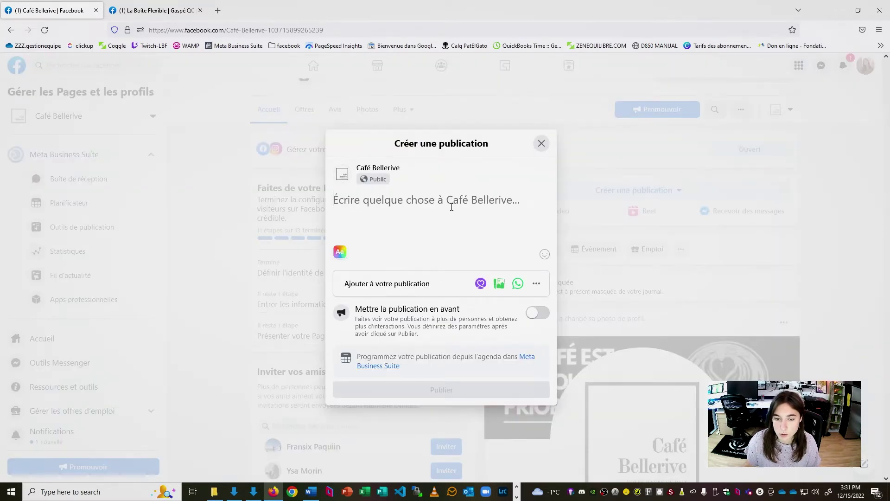
pyautogui.write('B')
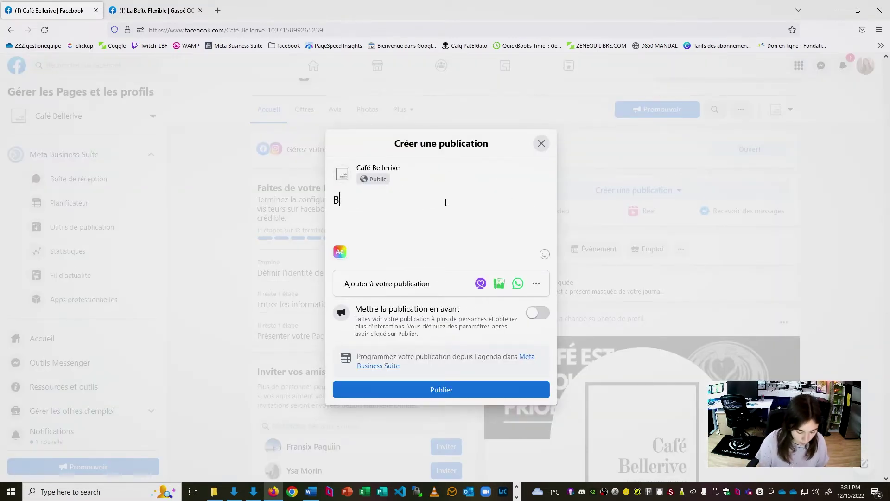
pyautogui.write('ienvue')
pyautogui.press('BackSpace')
pyautogui.write('ue')
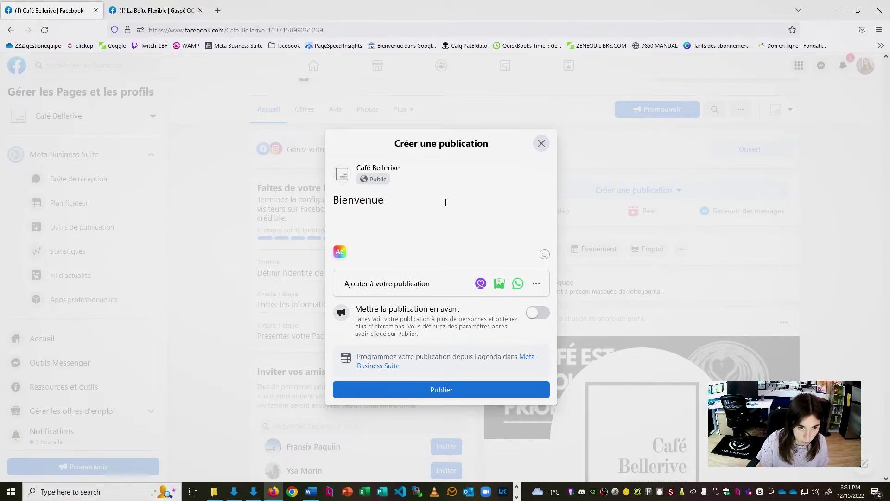
pyautogui.write(' sur la page du Café')
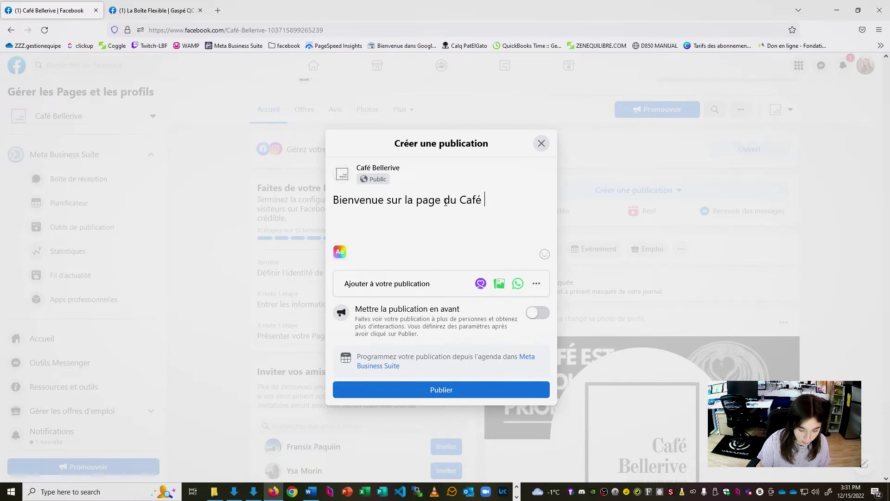
pyautogui.write('ve')
# - Add a ☕ coffee emoji after the café name from the emoji picker
pyautogui.click(545, 254)
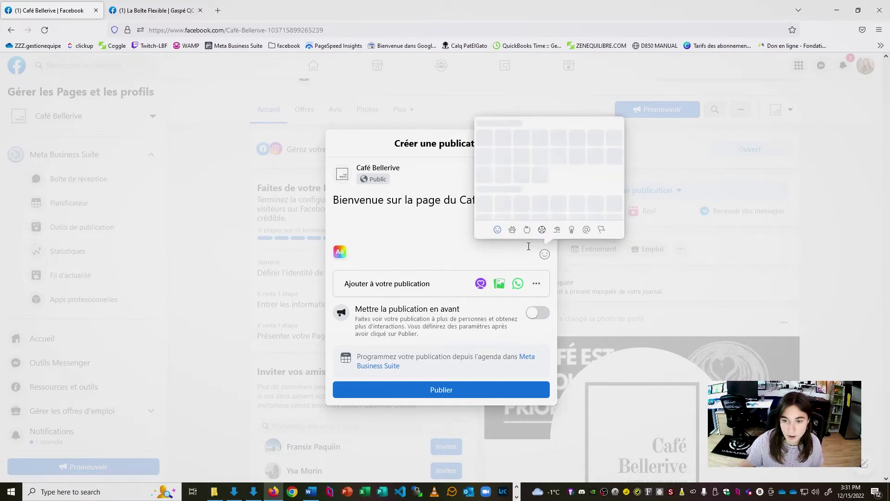
pyautogui.scroll(-10, 572, 149)
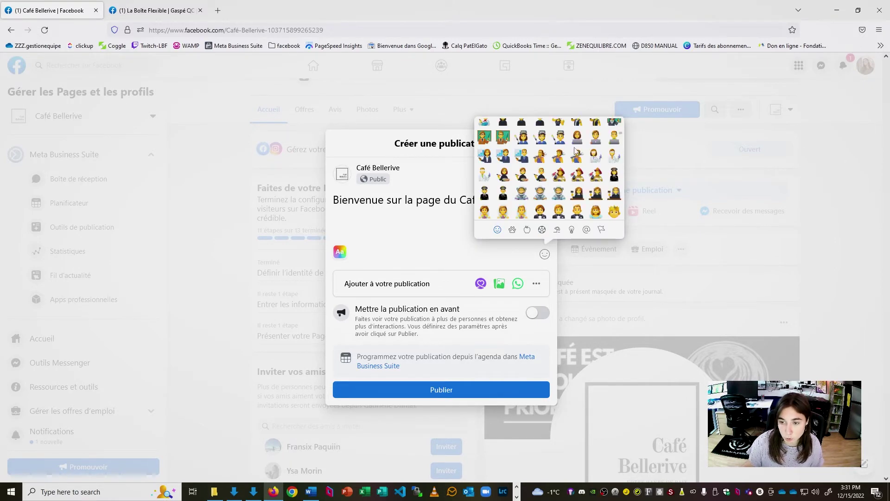
pyautogui.scroll(-20, 574, 149)
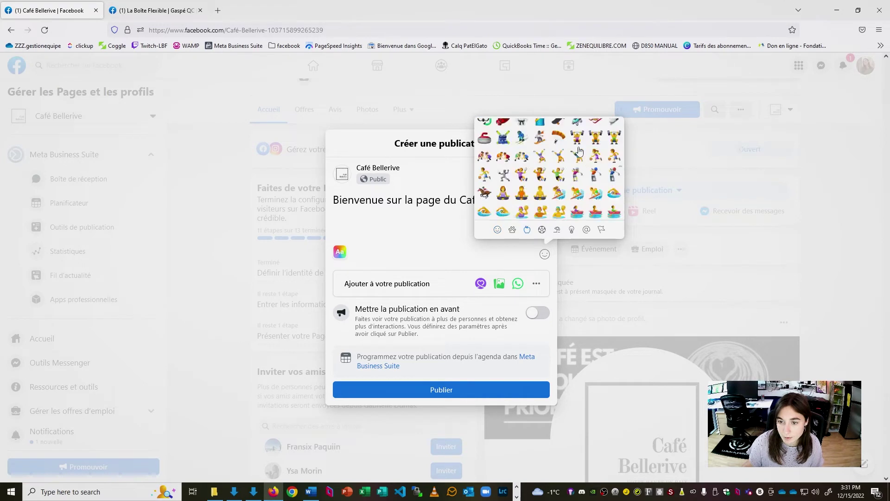
pyautogui.scroll(6, 583, 151)
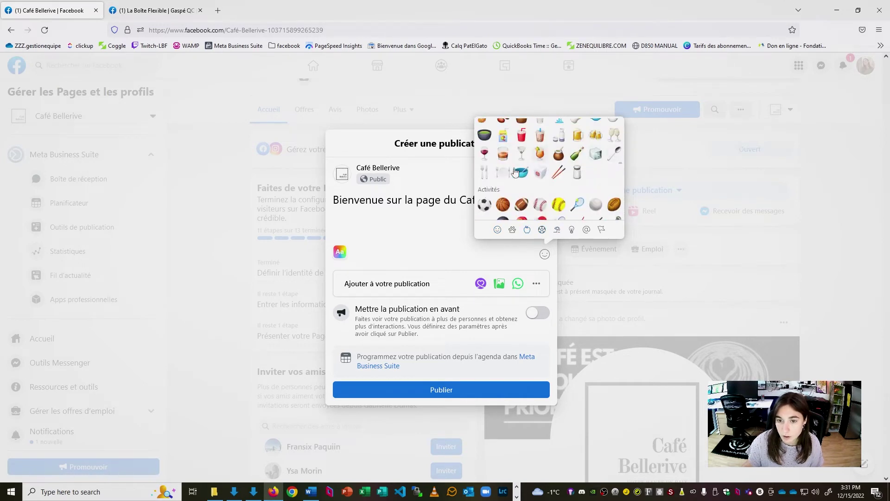
pyautogui.click(614, 161)
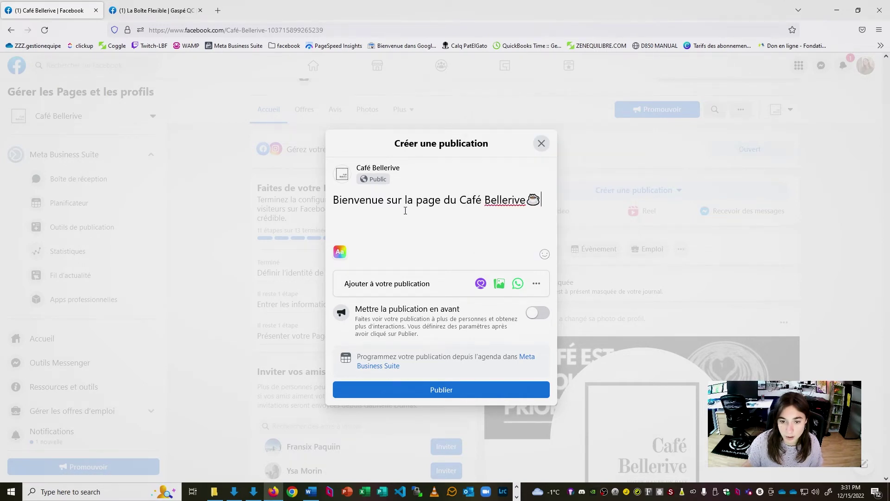
# - Attach the café mp4 video to the post via Photo/vidéo
pyautogui.click(501, 282)
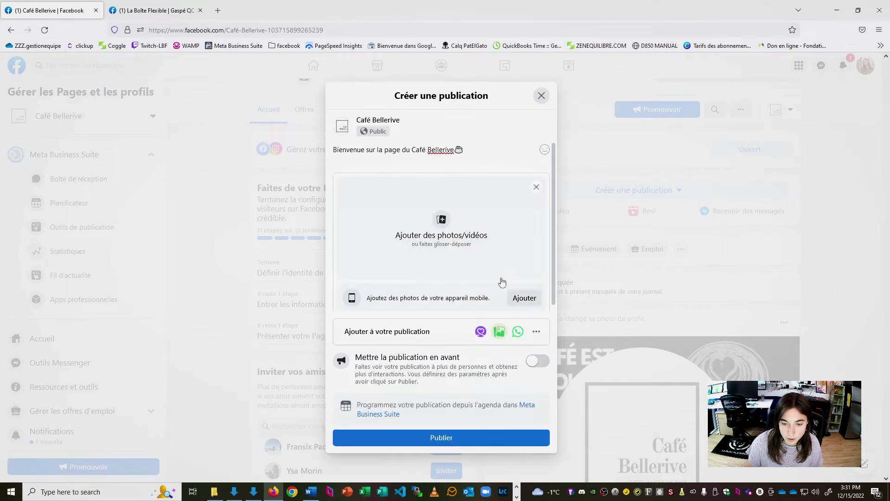
pyautogui.click(438, 219)
pyautogui.click(414, 89)
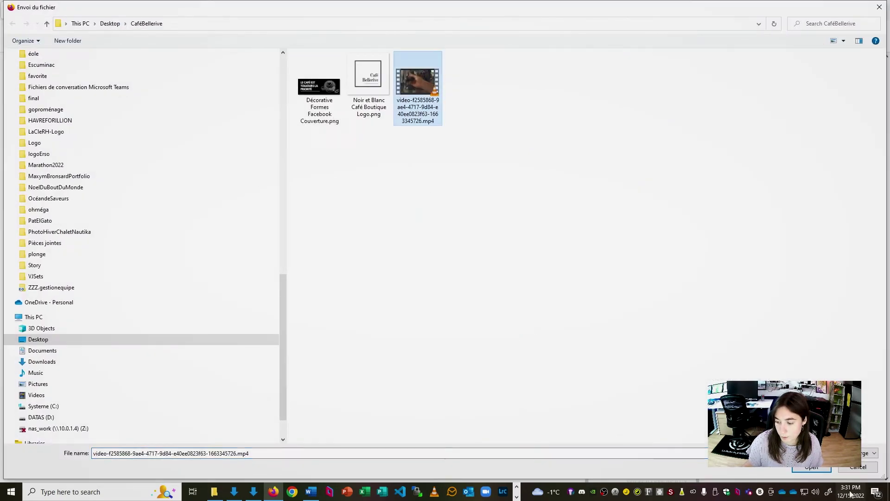
pyautogui.doubleClick(415, 90)
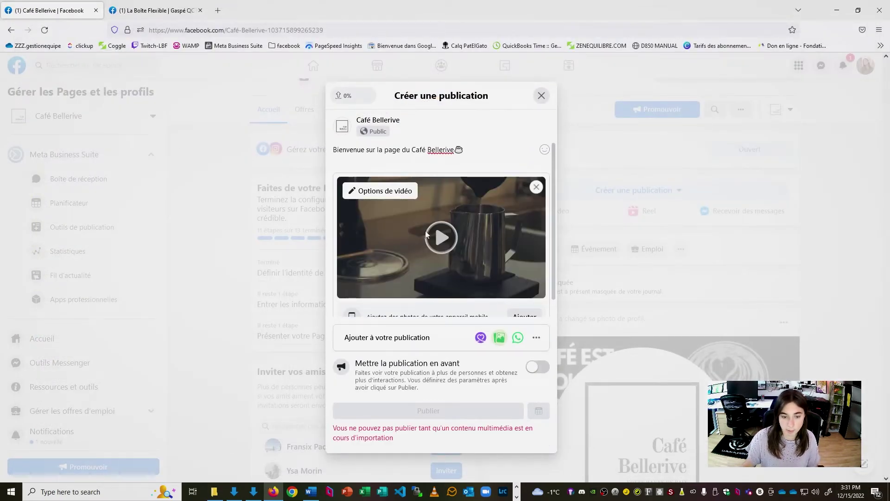
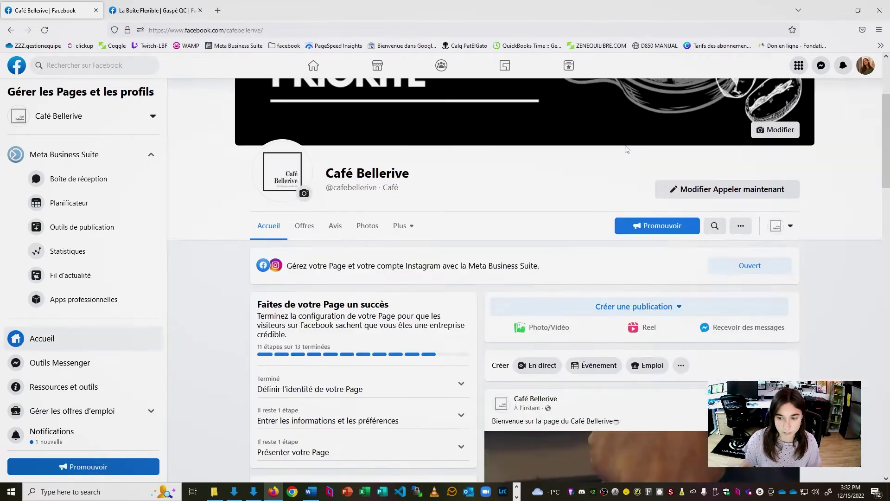
# - Scroll through the admin page, then switch to the browser tab showing Café Bellerive's visitor view
pyautogui.scroll(-1, 792, 221)
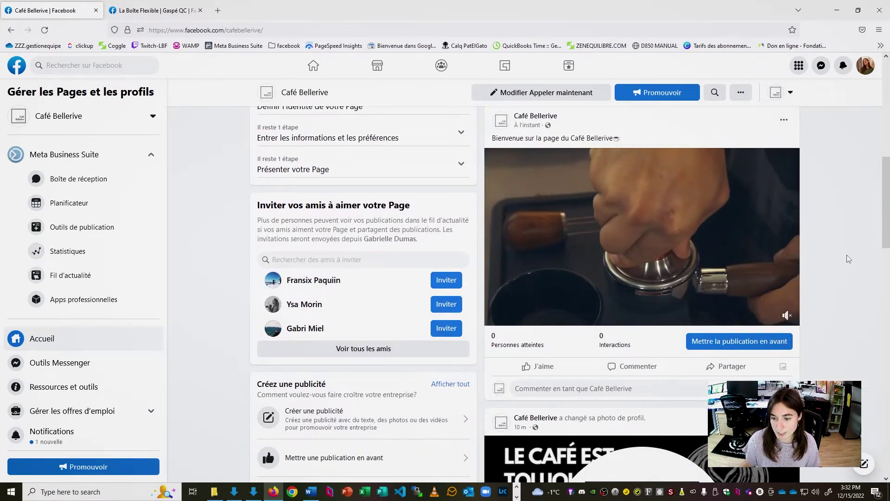
pyautogui.scroll(-10, 849, 259)
pyautogui.scroll(12, 183, 270)
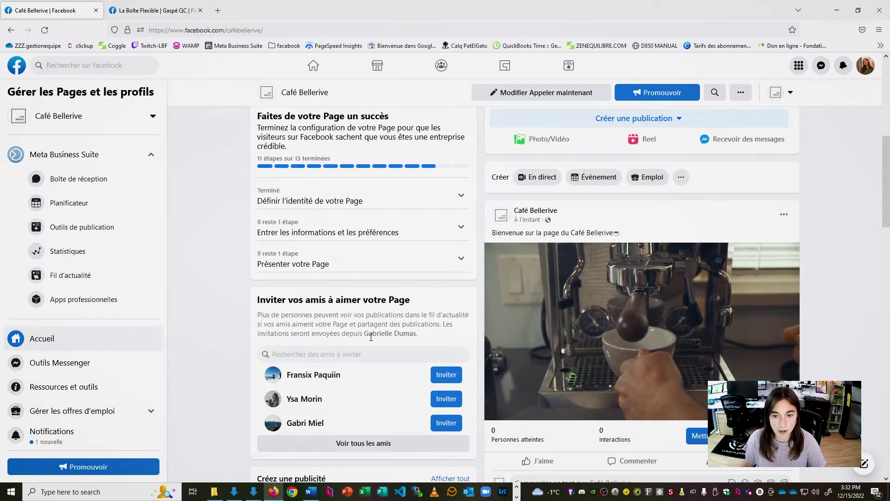
pyautogui.scroll(4, 378, 306)
pyautogui.scroll(-3, 385, 276)
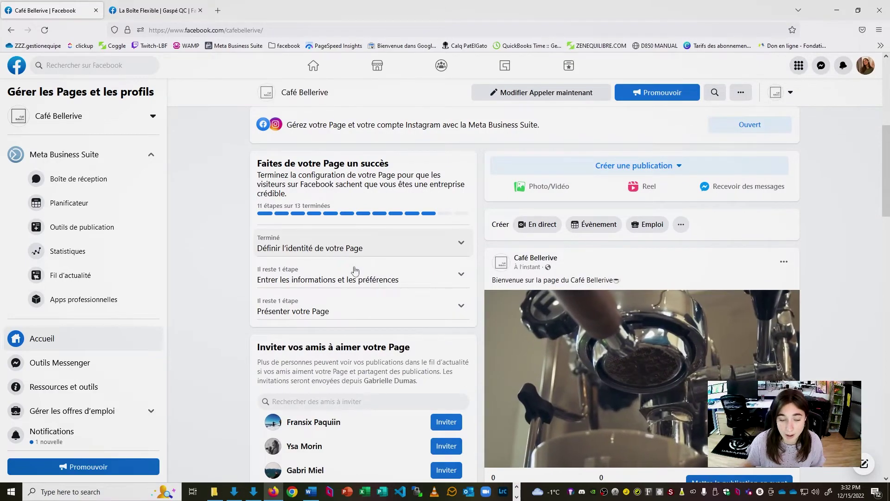
pyautogui.scroll(-4, 373, 283)
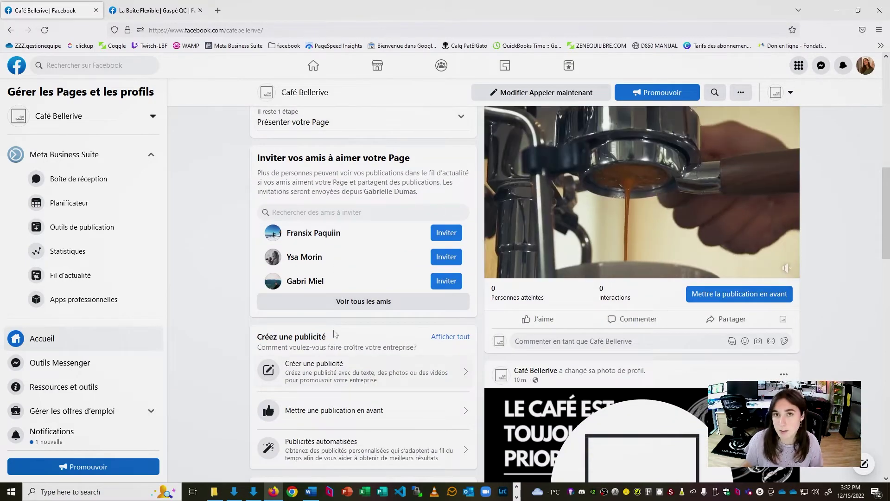
pyautogui.scroll(-6, 343, 241)
pyautogui.scroll(13, 334, 333)
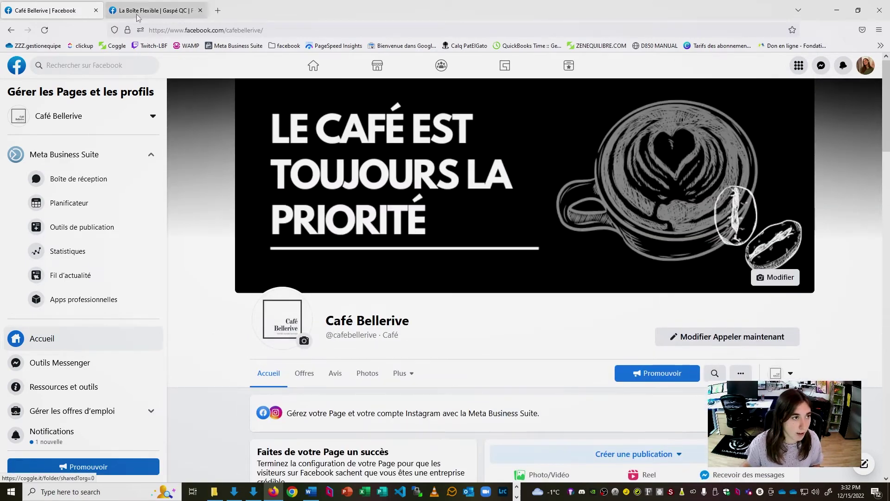
pyautogui.click(138, 12)
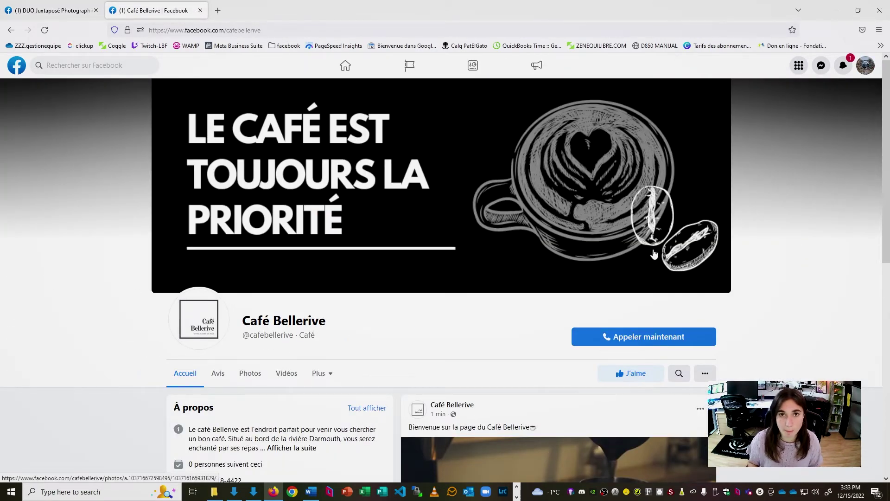
# - Expand the full À propos description with Afficher la suite and read it
pyautogui.scroll(-3, 297, 259)
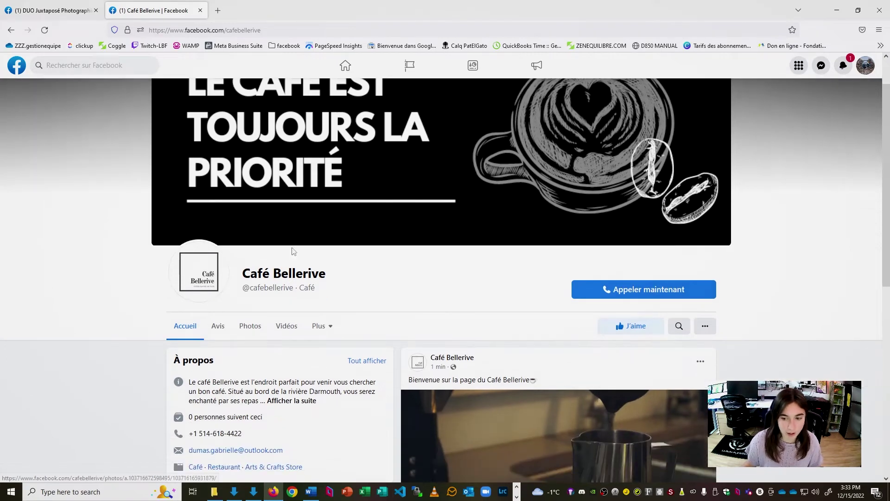
pyautogui.scroll(-2, 306, 214)
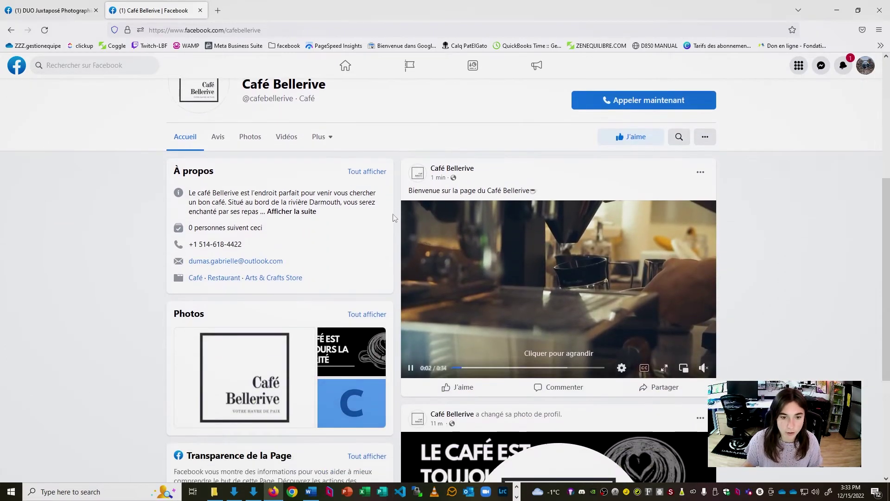
pyautogui.click(306, 213)
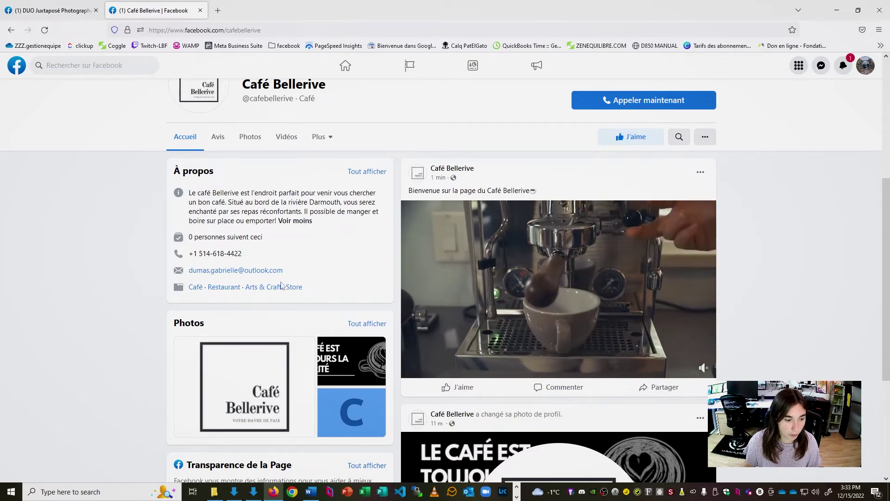
pyautogui.scroll(-1, 273, 176)
pyautogui.scroll(-3, 272, 176)
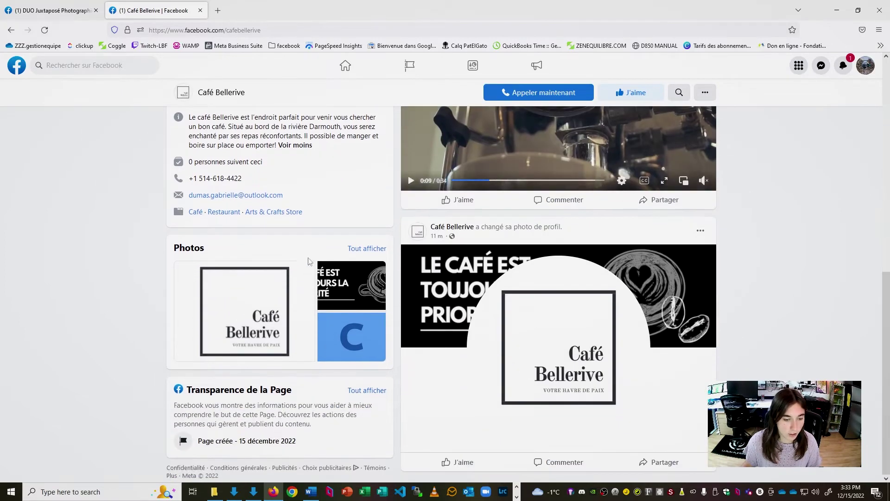
# - Preview and close the blue C photo, then open the page's profile picture
pyautogui.scroll(6, 343, 332)
pyautogui.scroll(-7, 355, 336)
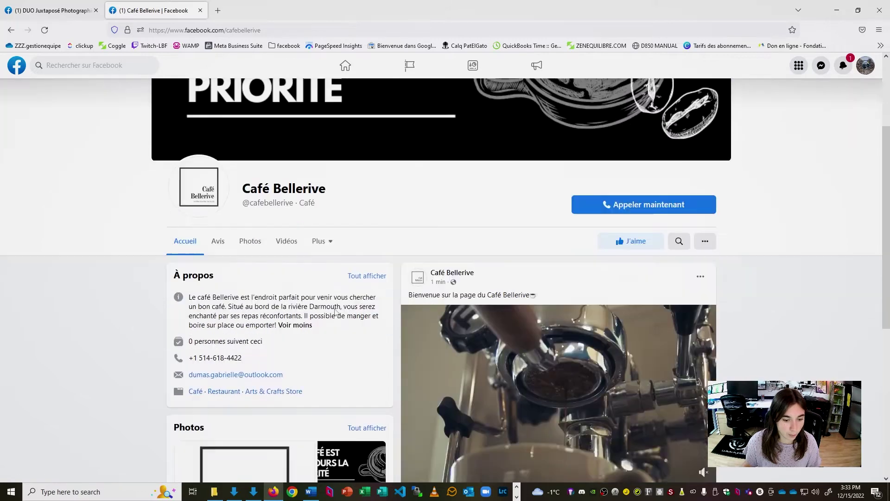
pyautogui.click(366, 343)
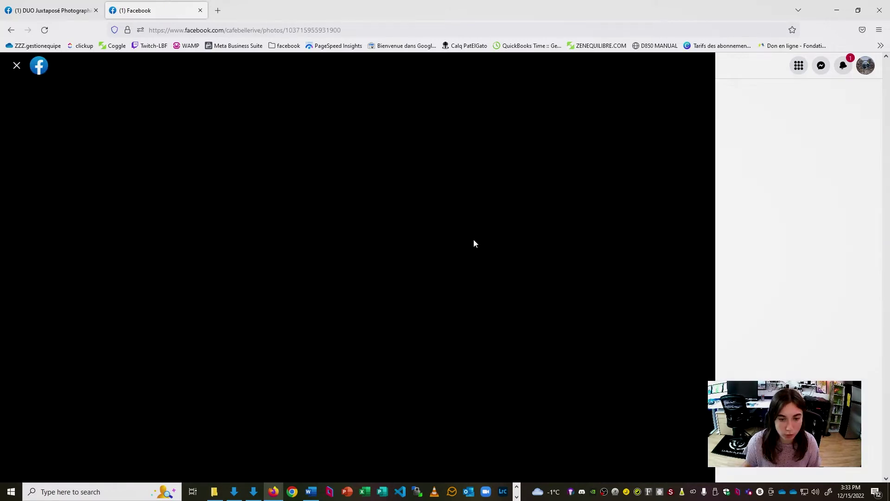
pyautogui.press('Escape')
pyautogui.scroll(5, 365, 339)
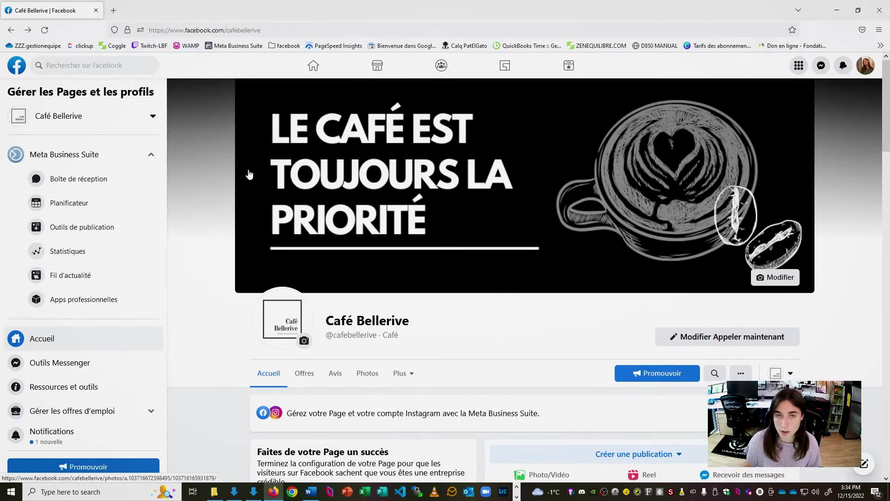
pyautogui.click(282, 320)
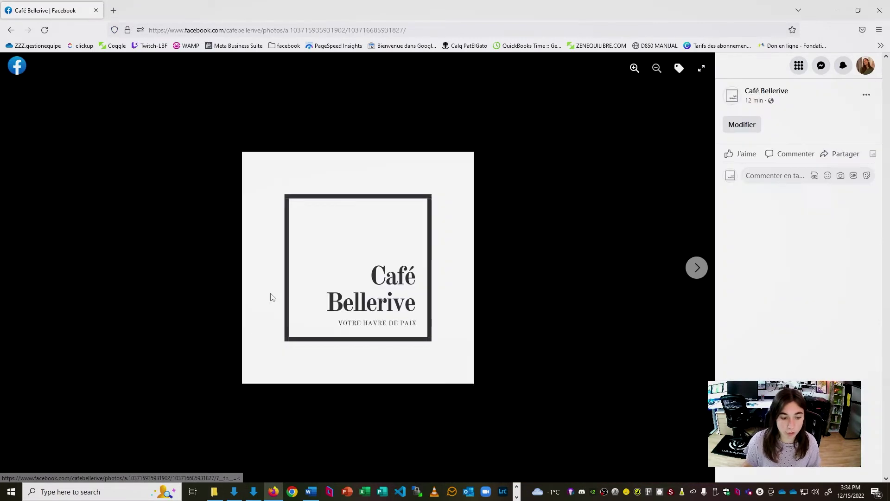
# - Move to the blue C photo and delete it with Supprimer la photo, confirming
pyautogui.click(704, 277)
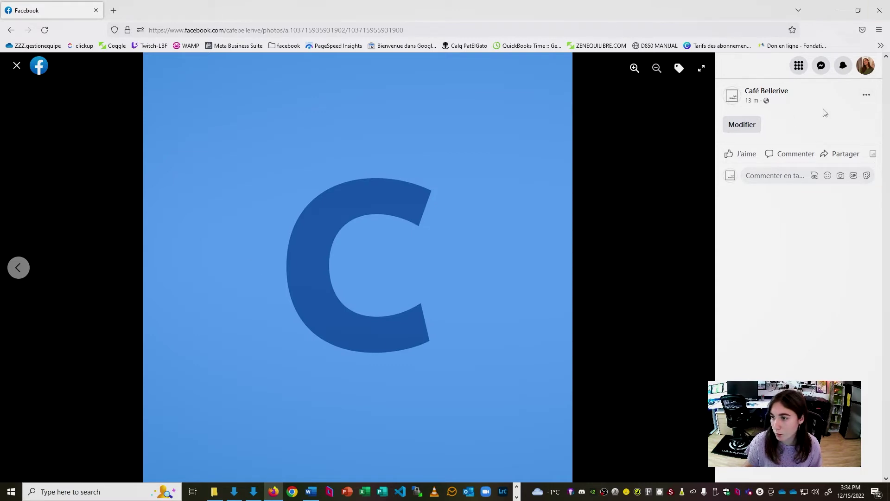
pyautogui.click(867, 96)
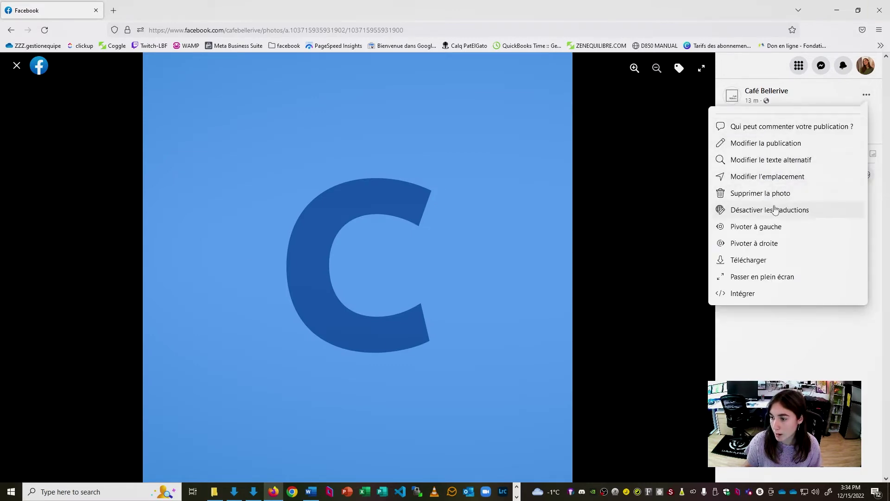
pyautogui.click(792, 195)
pyautogui.click(550, 293)
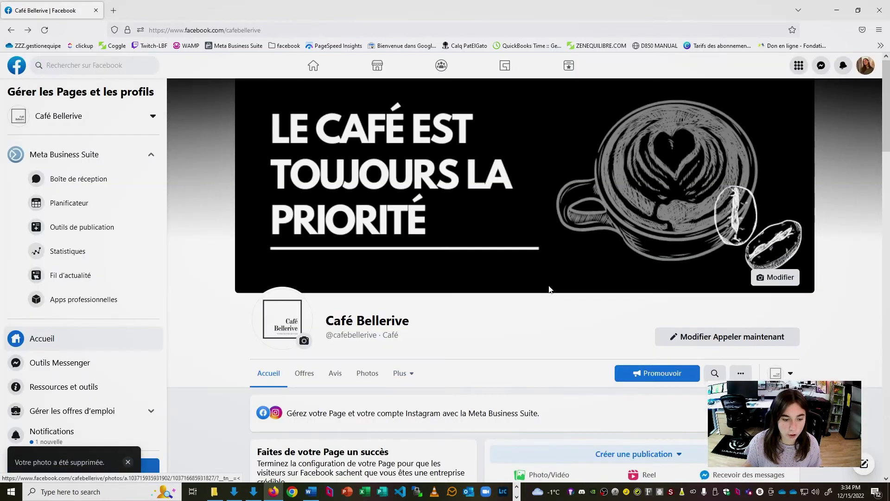
pyautogui.scroll(-12, 549, 289)
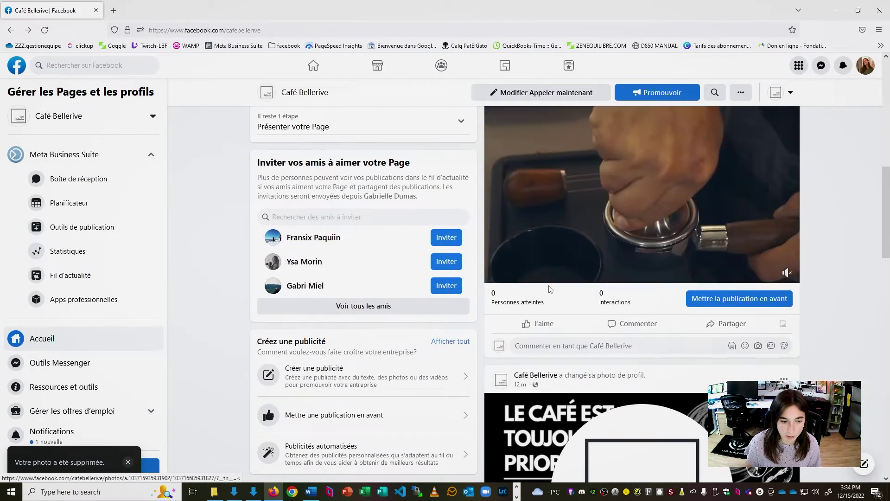
pyautogui.scroll(6, 524, 331)
pyautogui.scroll(5, 524, 331)
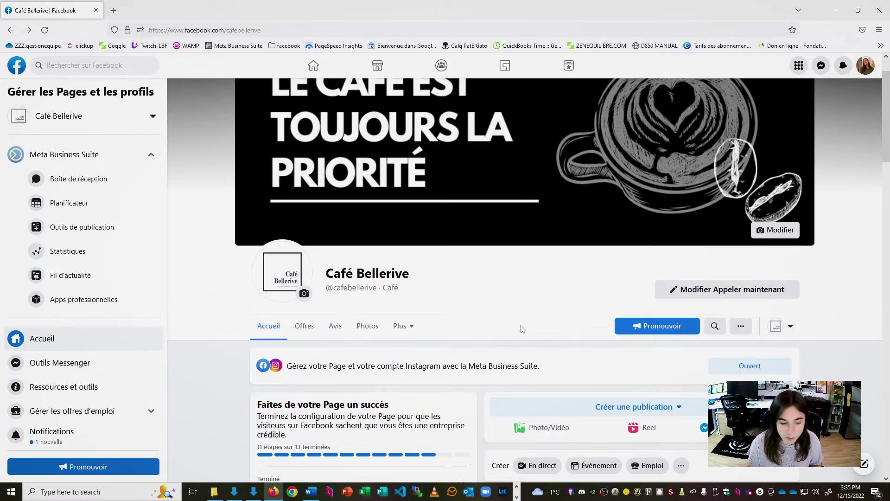
pyautogui.scroll(-1, 160, 294)
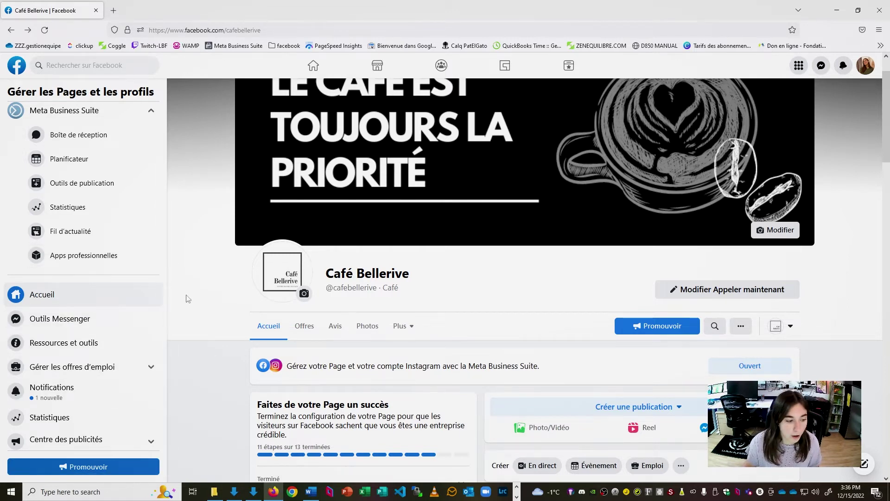
pyautogui.scroll(2, 89, 151)
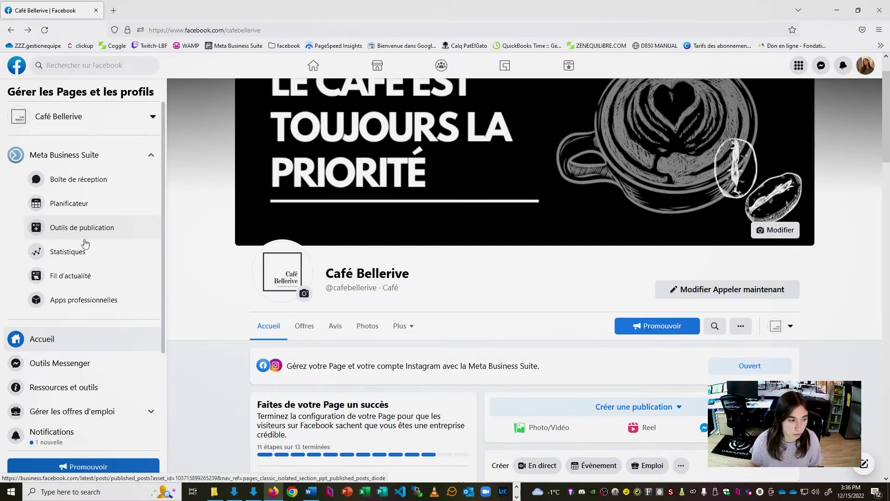
# - Open Meta Business Suite from the sidebar and scroll its Accueil overview
pyautogui.click(60, 151)
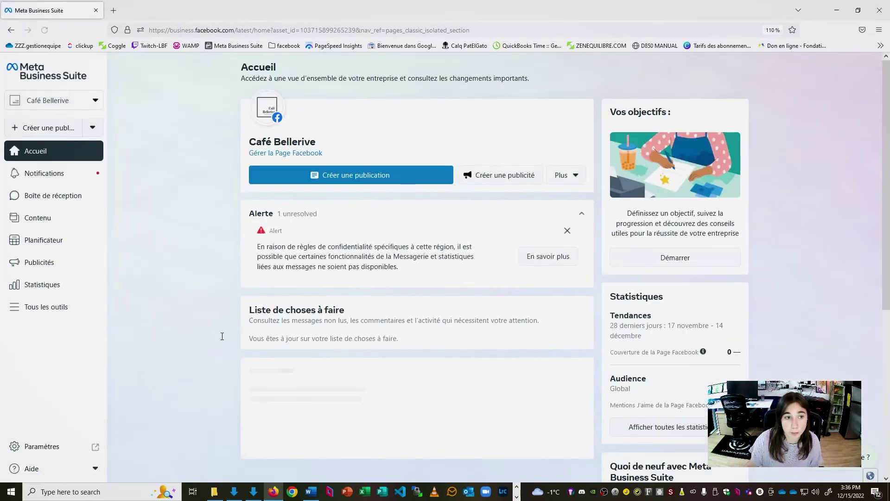
pyautogui.scroll(-1, 165, 122)
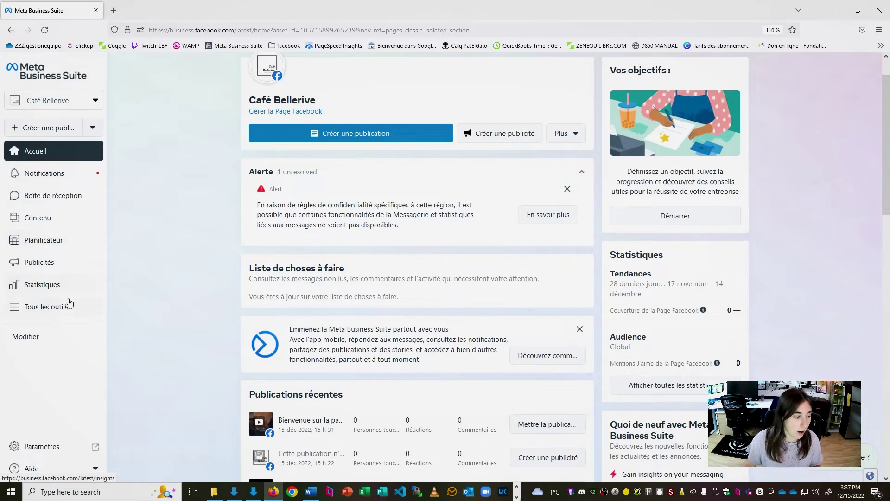
# - Open Tous les outils and scroll through the full tools panel
pyautogui.click(48, 307)
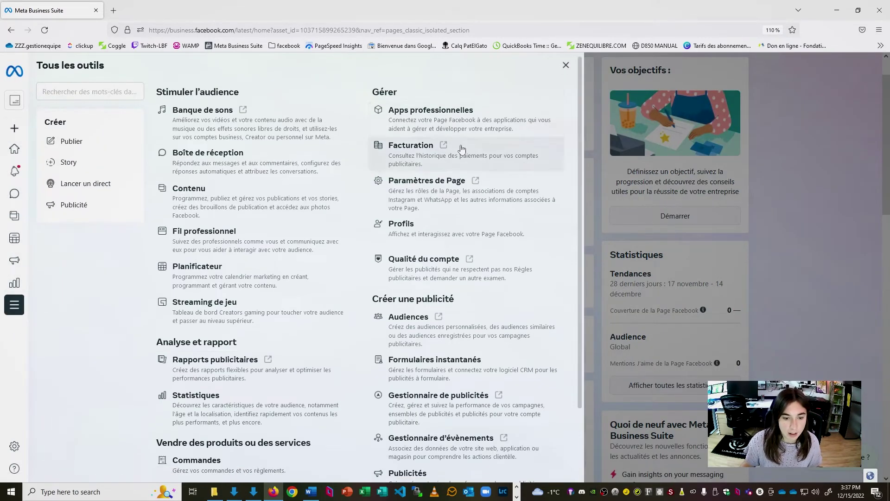
pyautogui.scroll(-2, 462, 148)
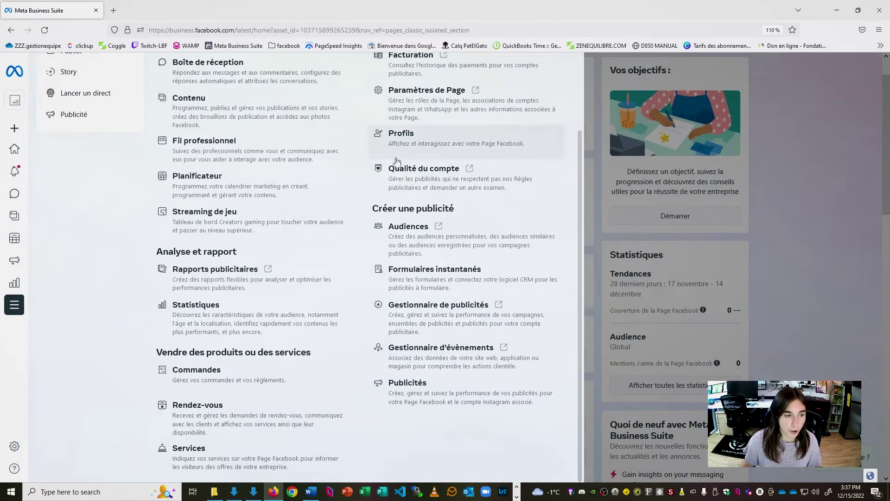
pyautogui.scroll(2, 345, 314)
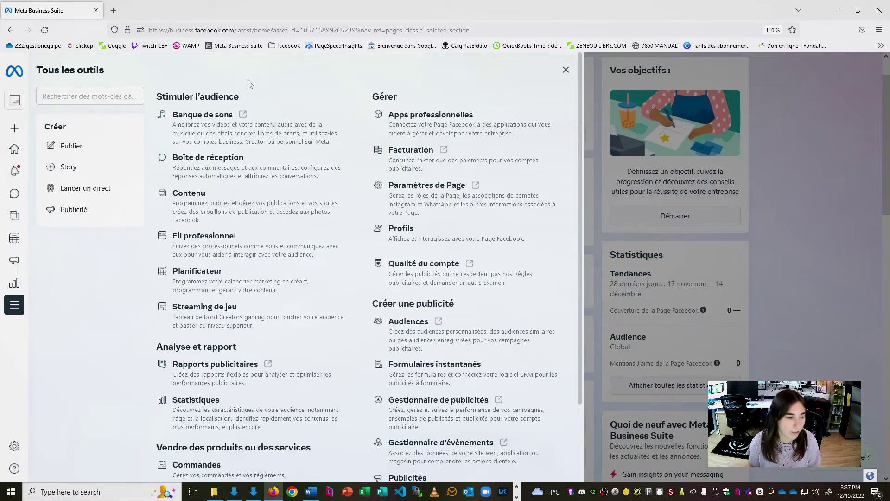
# - Open the Planificateur and switch its calendar to the Mois view for December 2022
pyautogui.moveTo(9, 295)
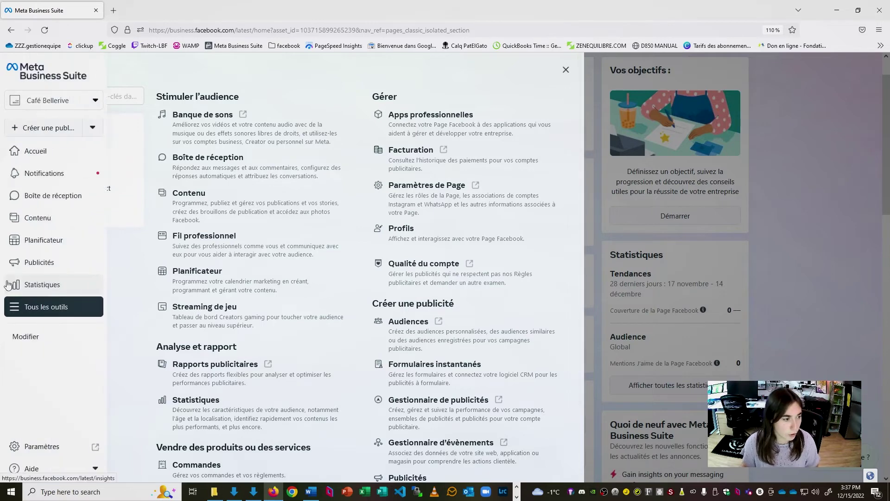
pyautogui.click(45, 243)
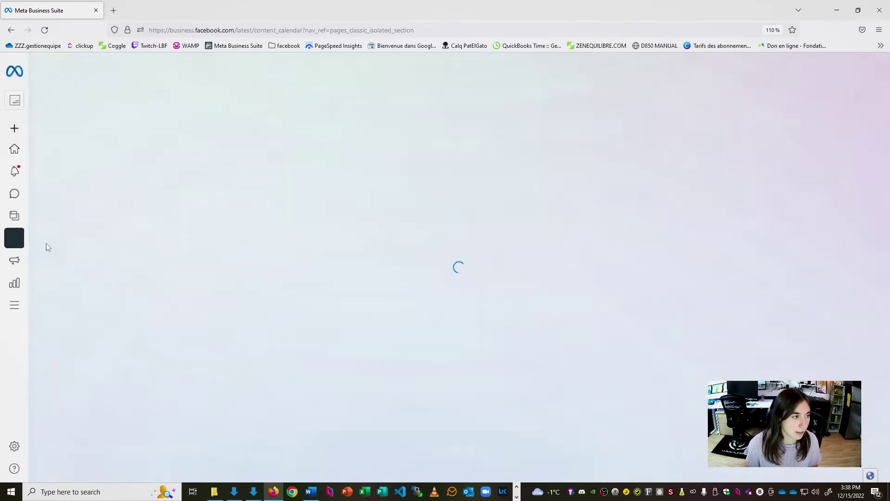
pyautogui.moveTo(43, 259)
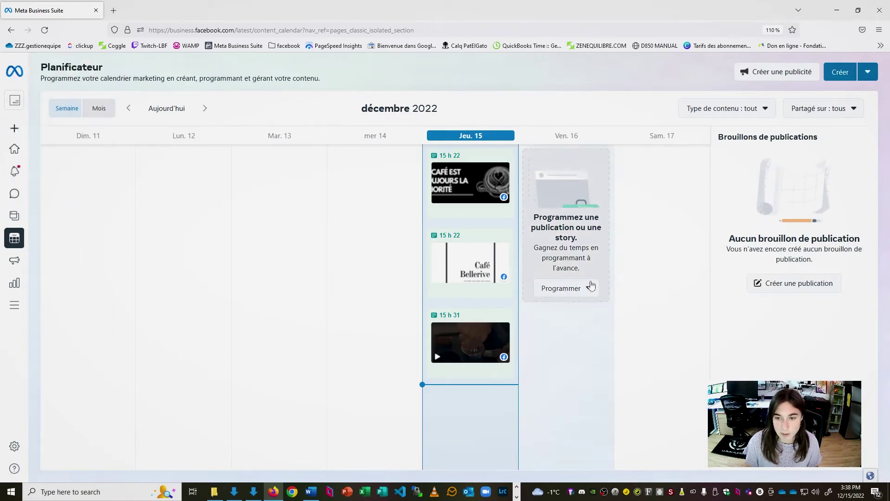
pyautogui.click(105, 110)
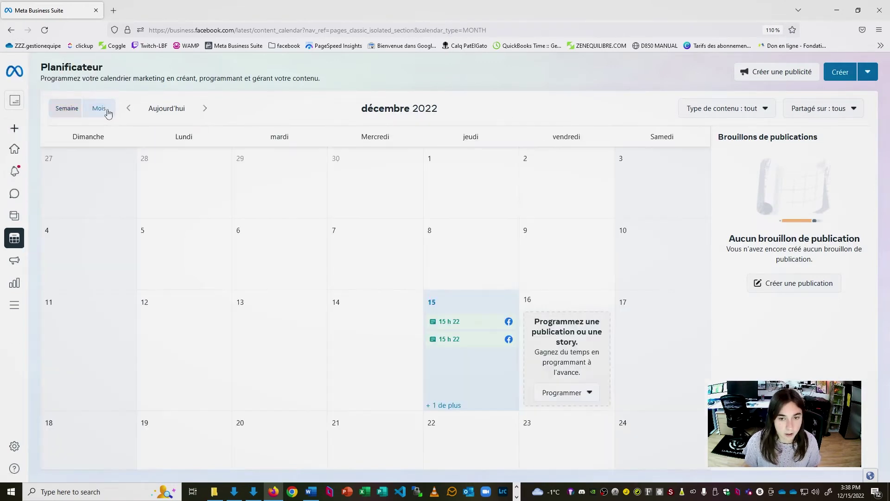
pyautogui.scroll(-2, 470, 405)
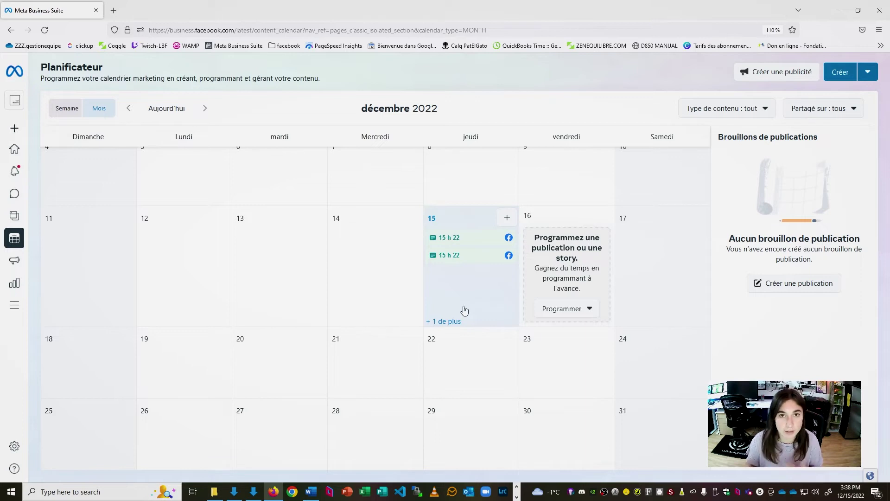
pyautogui.moveTo(10, 199)
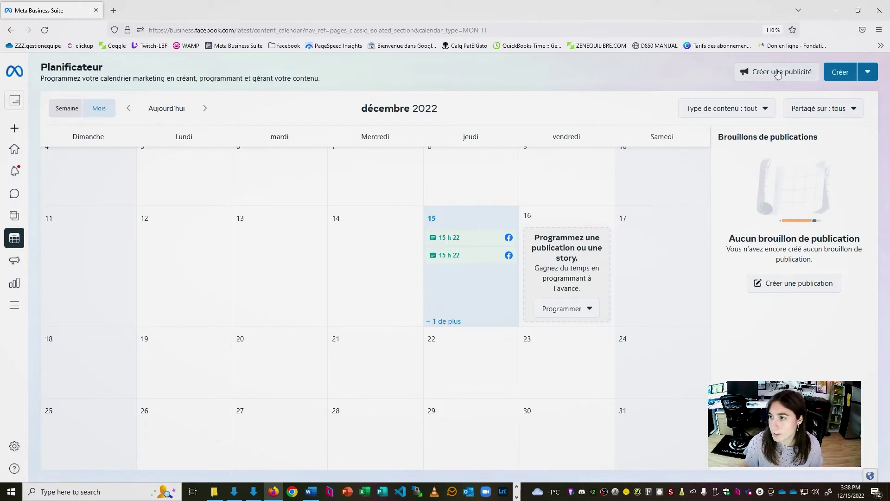
# - Start a new post and attach the espresso photo from the CaféBellerive folder
pyautogui.click(839, 73)
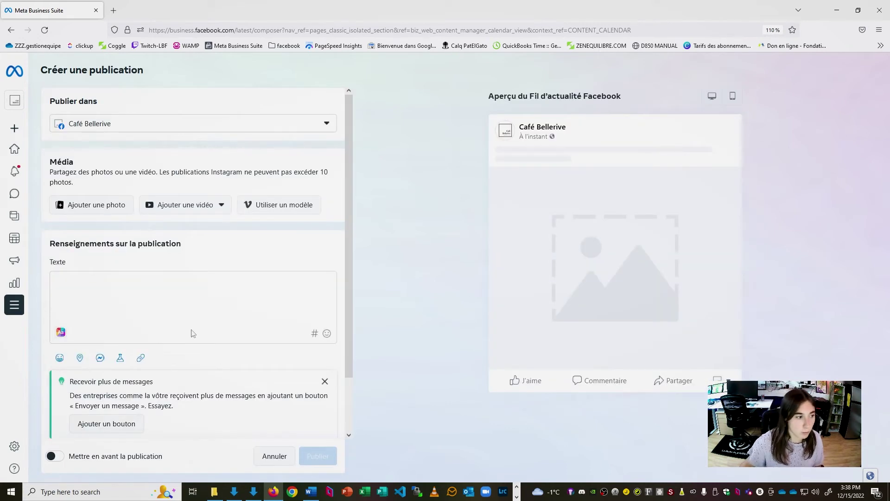
pyautogui.scroll(-2, 240, 283)
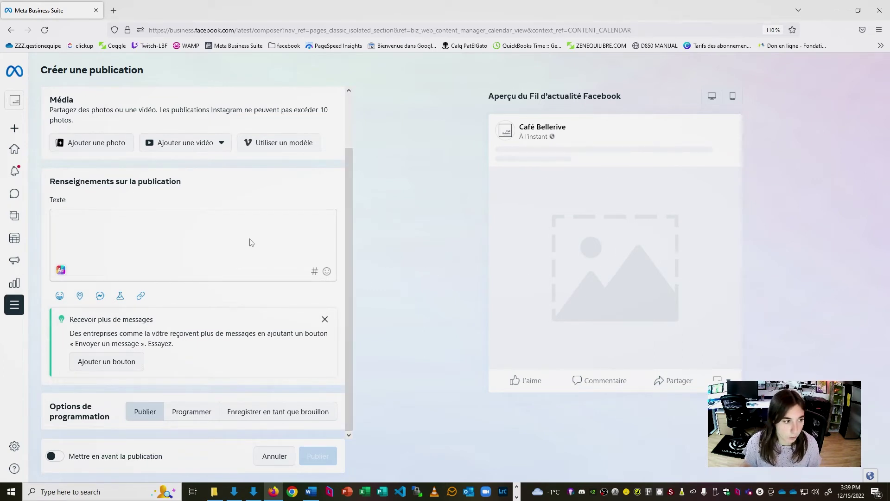
pyautogui.scroll(2, 251, 243)
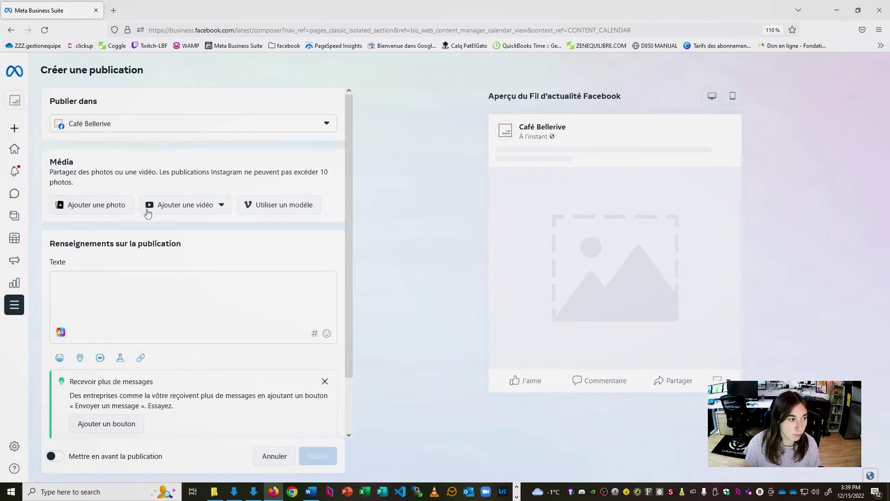
pyautogui.click(109, 205)
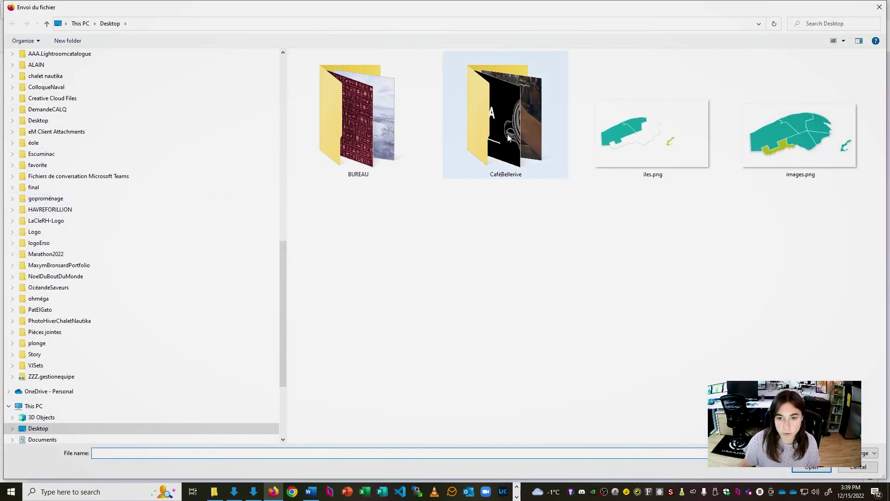
pyautogui.doubleClick(509, 137)
pyautogui.click(306, 83)
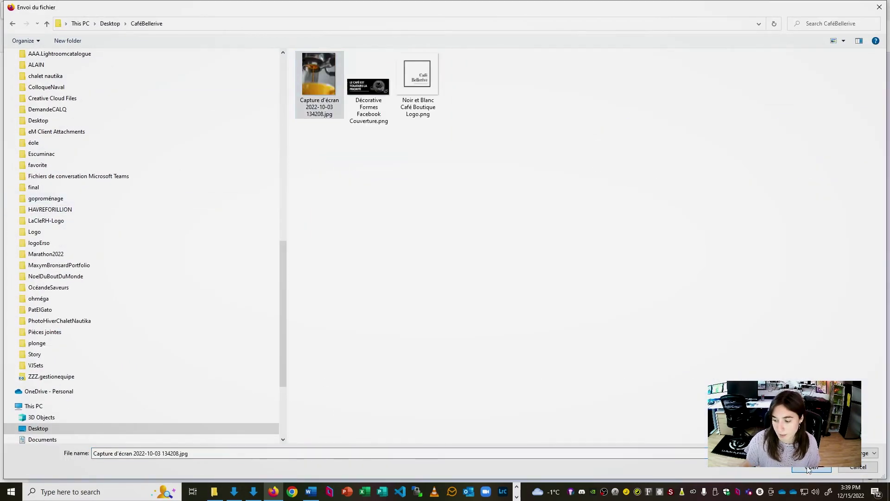
pyautogui.click(807, 468)
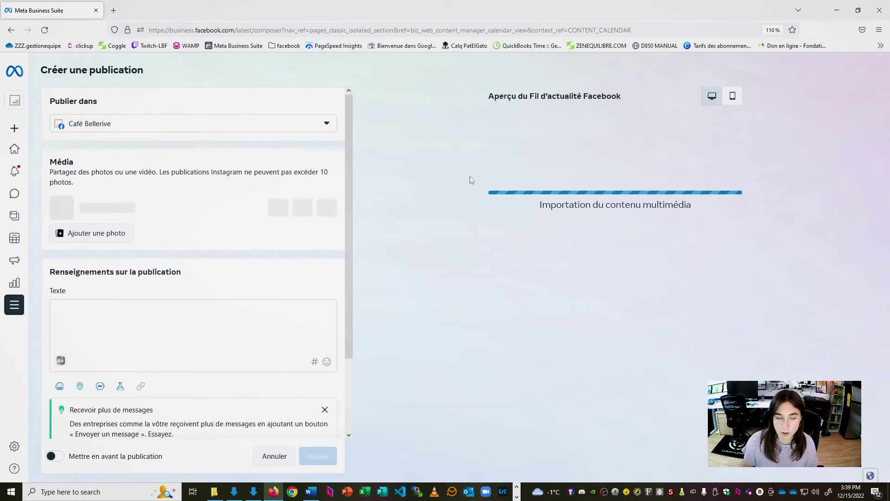
# - Compare the mobile and desktop feed previews of the espresso post
pyautogui.scroll(-1, 551, 226)
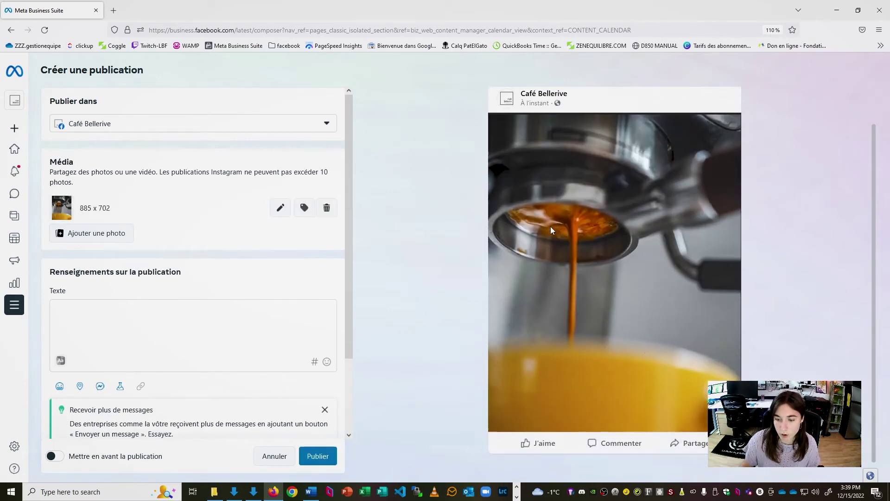
pyautogui.scroll(1, 554, 391)
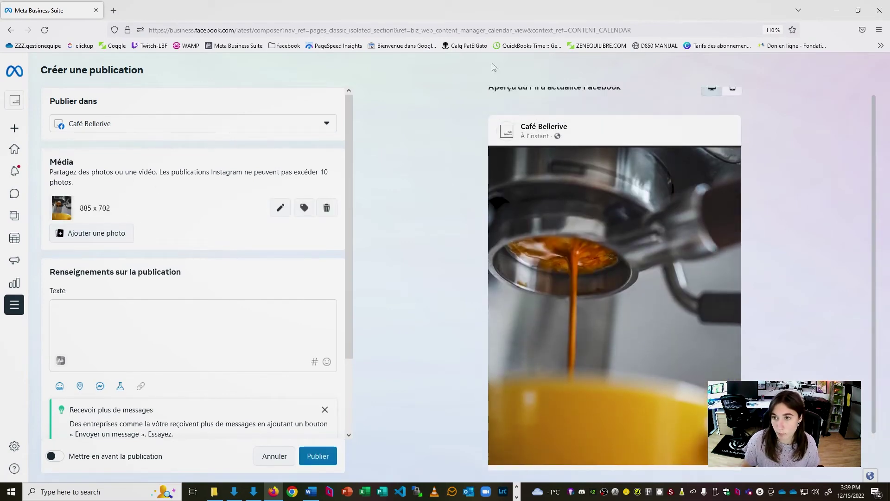
pyautogui.scroll(1, 702, 114)
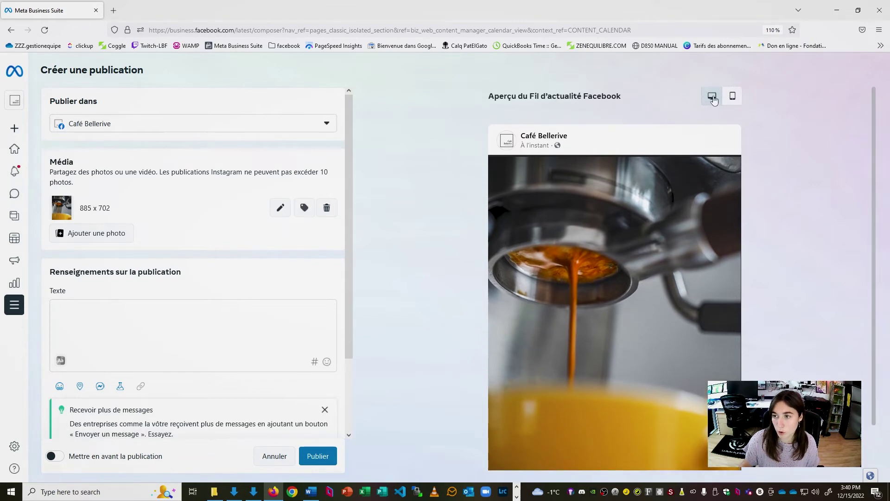
pyautogui.click(734, 98)
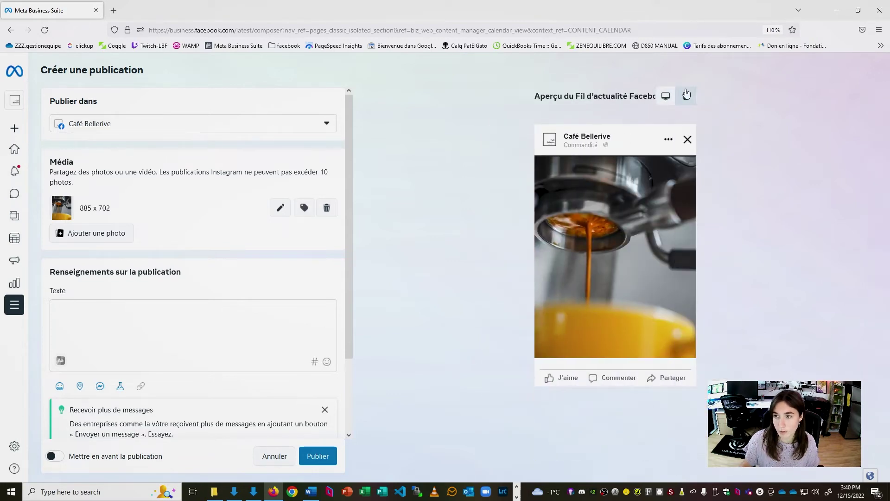
pyautogui.click(665, 98)
pyautogui.click(729, 97)
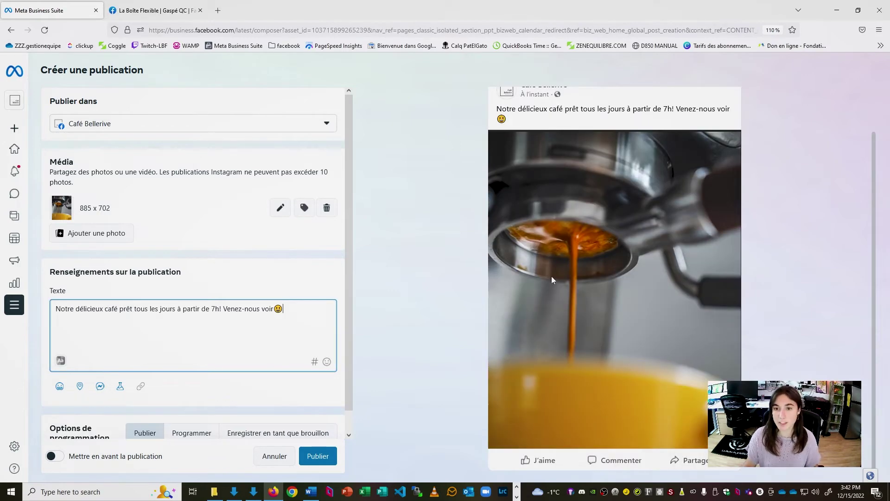
pyautogui.scroll(2, 482, 228)
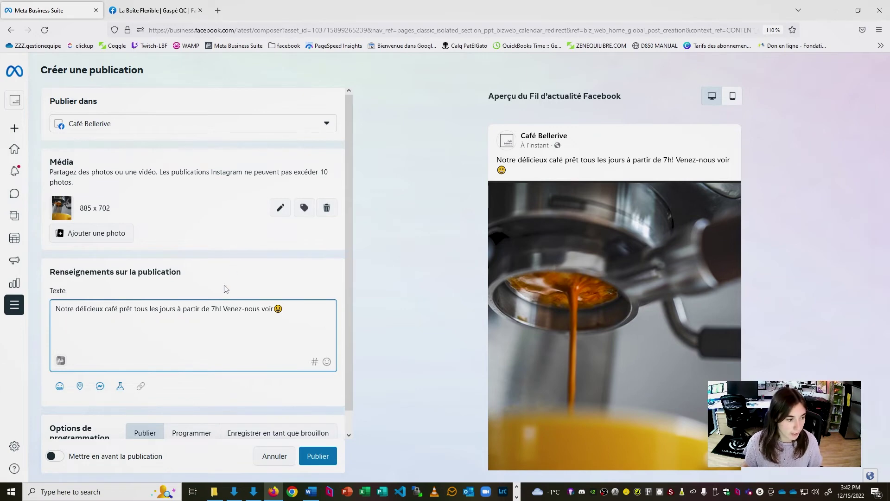
pyautogui.scroll(-1, 226, 289)
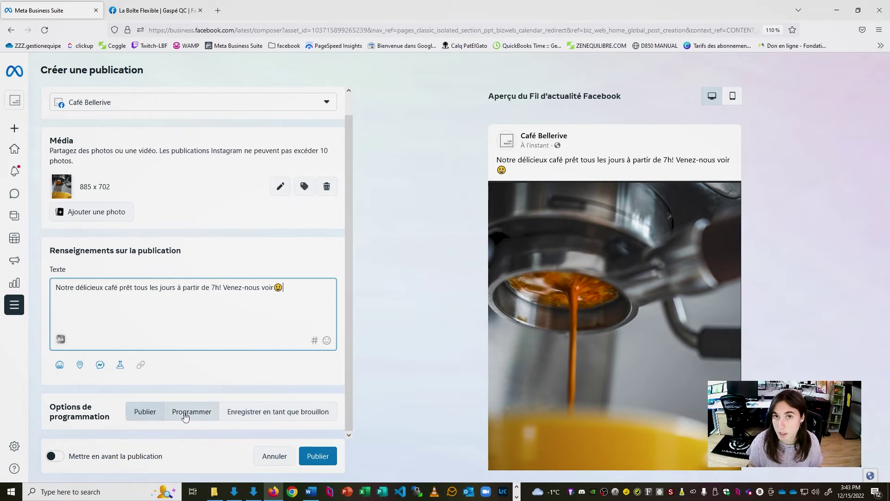
# - Publish the espresso post immediately and dismiss the confirmation, then open the new post's options
pyautogui.click(144, 414)
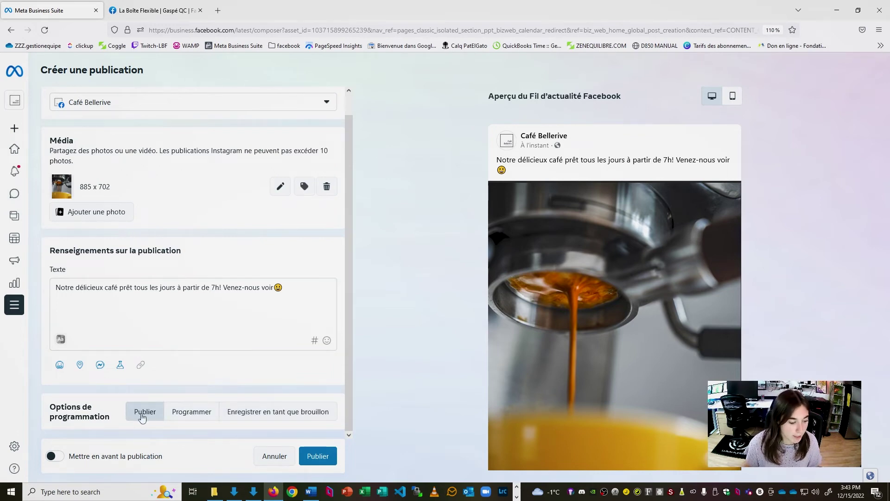
pyautogui.click(323, 457)
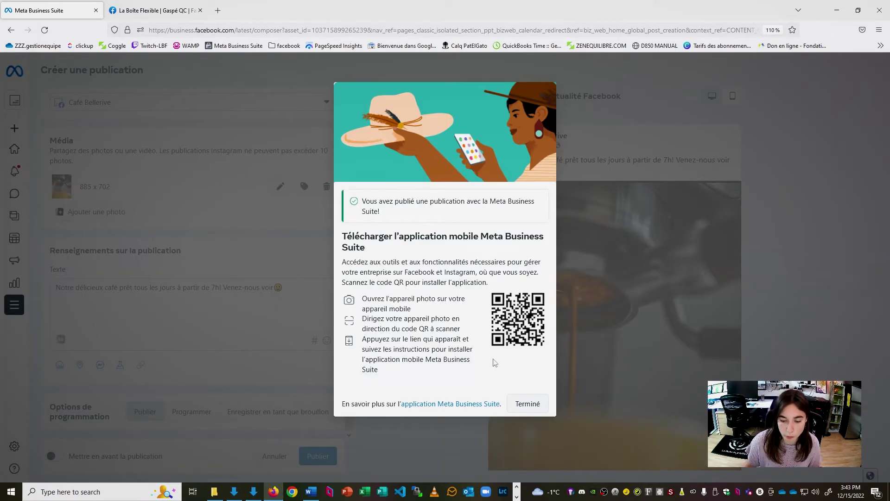
pyautogui.click(527, 403)
pyautogui.click(784, 194)
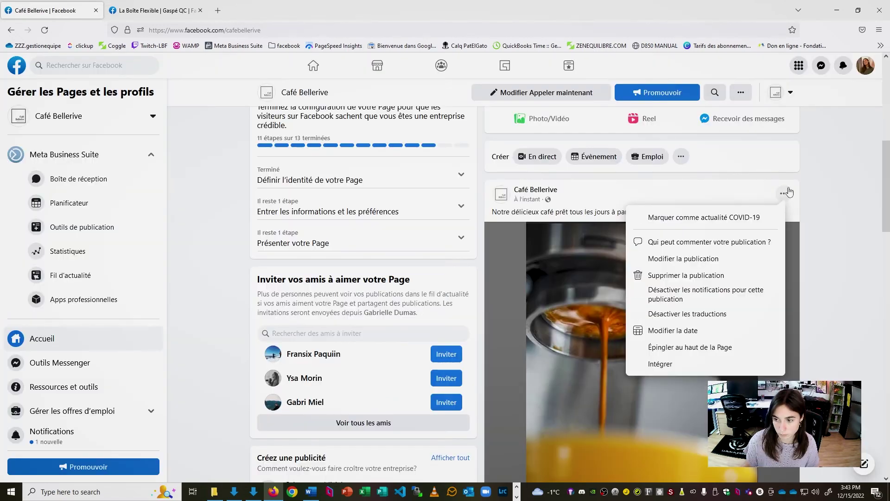
pyautogui.click(835, 252)
pyautogui.scroll(-2, 831, 252)
pyautogui.scroll(1, 816, 243)
pyautogui.scroll(-2, 807, 239)
pyautogui.scroll(2, 798, 234)
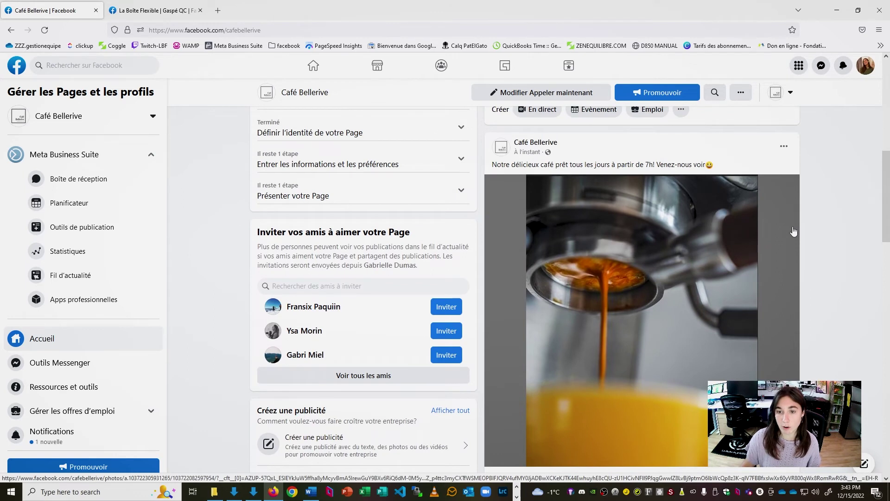
pyautogui.scroll(-1, 807, 241)
pyautogui.scroll(1, 824, 253)
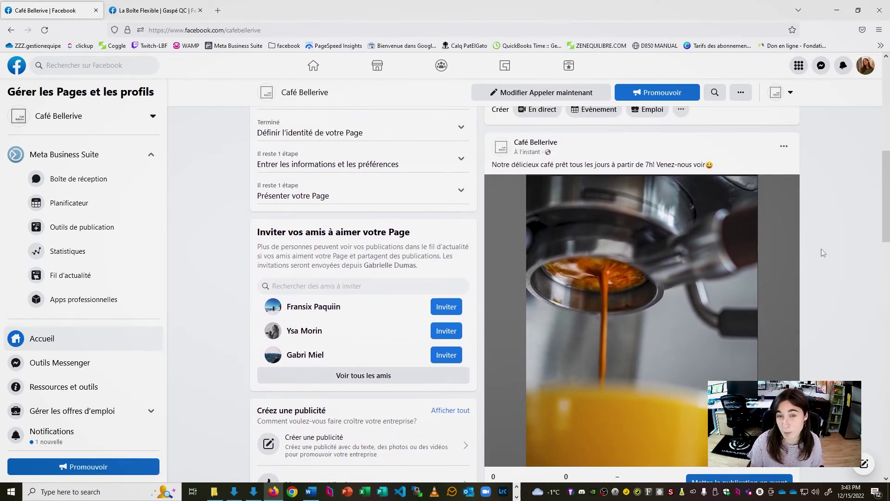
pyautogui.scroll(-1, 533, 318)
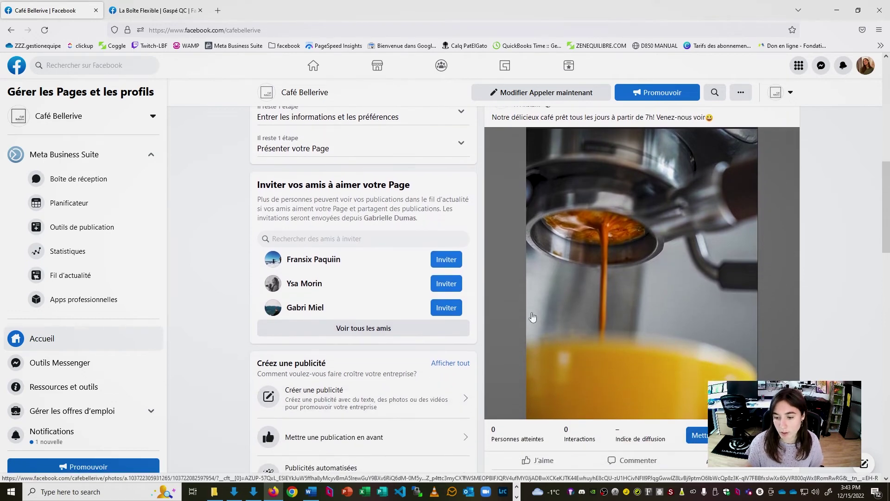
pyautogui.scroll(1, 627, 341)
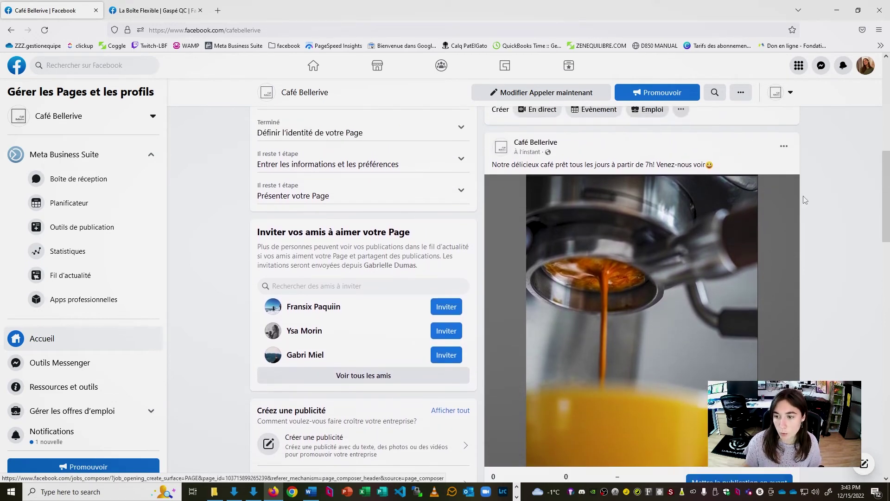
pyautogui.scroll(-1, 779, 177)
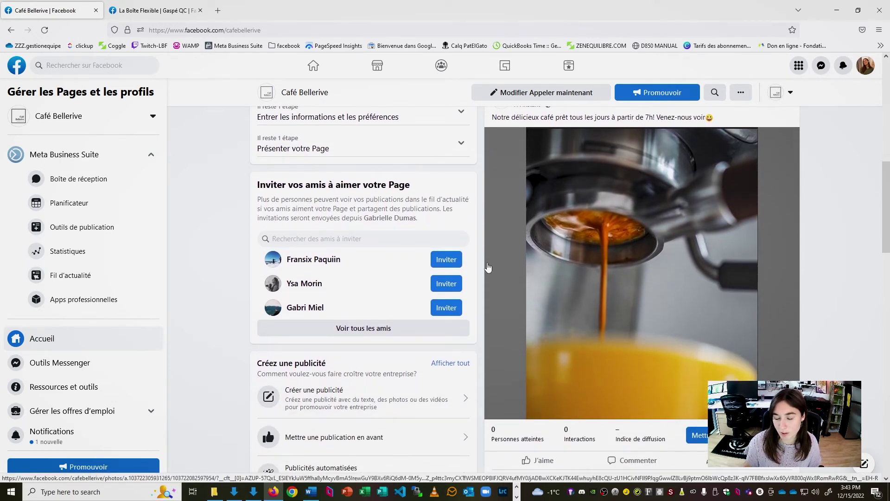
pyautogui.scroll(2, 584, 424)
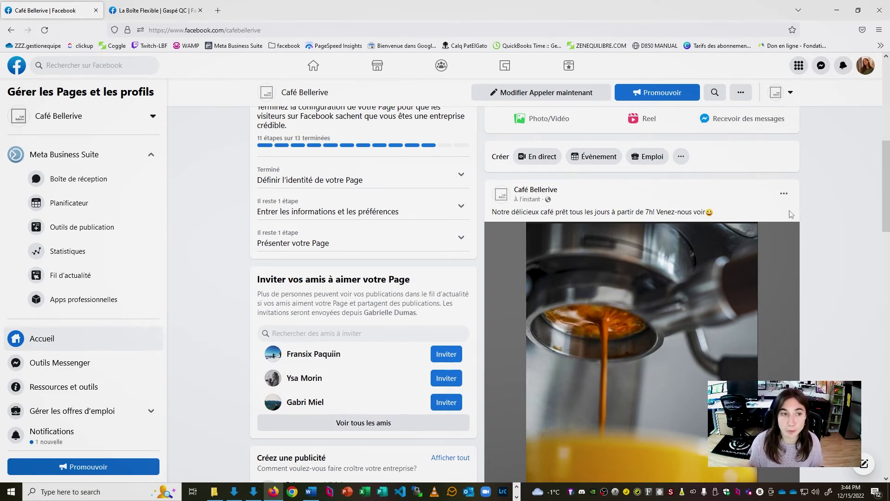
pyautogui.moveTo(886, 188)
pyautogui.mouseDown()
pyautogui.moveTo(886, 220)
pyautogui.moveTo(886, 201)
pyautogui.mouseUp()
pyautogui.click(763, 264)
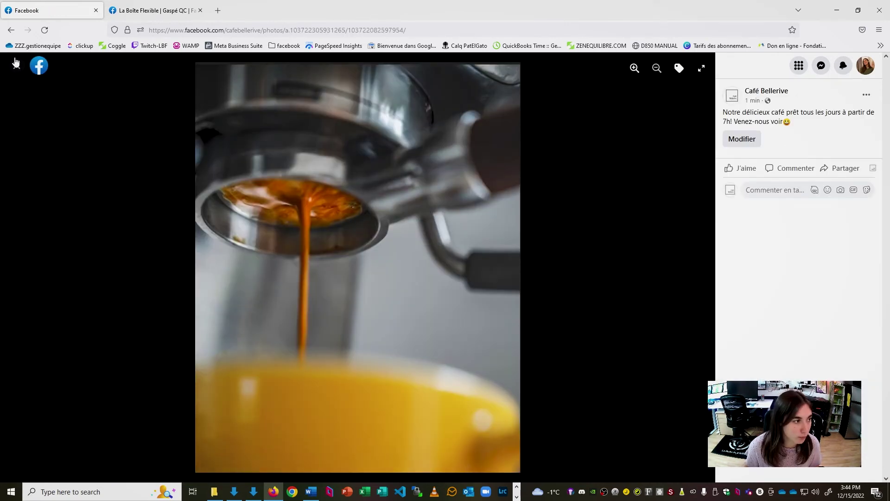
pyautogui.click(15, 62)
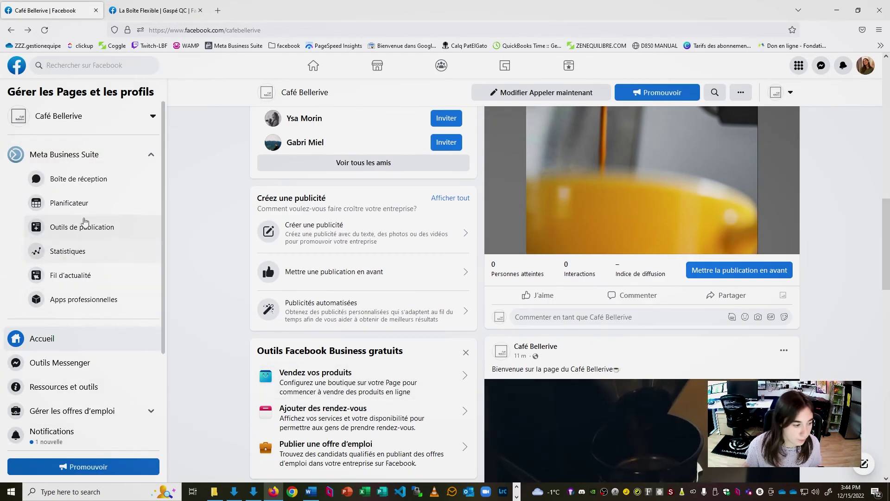
pyautogui.scroll(-5, 84, 242)
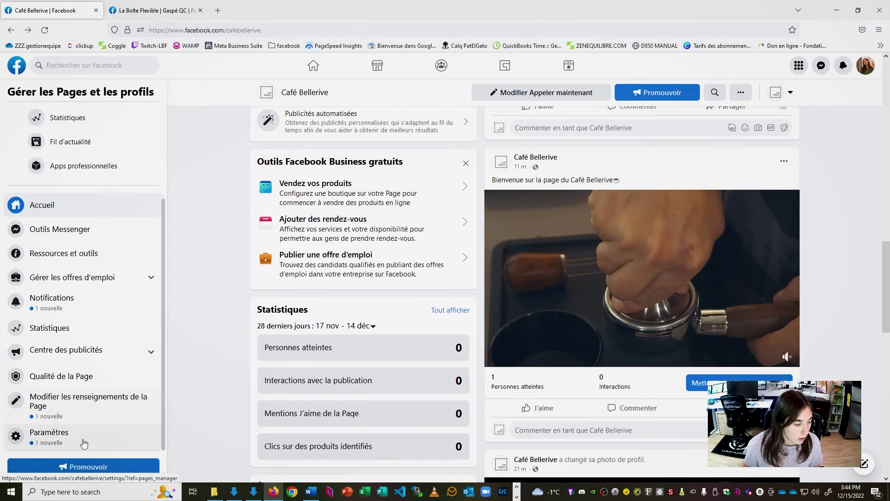
# - Go to the Café Bellerive Paramètres and open the Rôles de la Page section
pyautogui.click(70, 436)
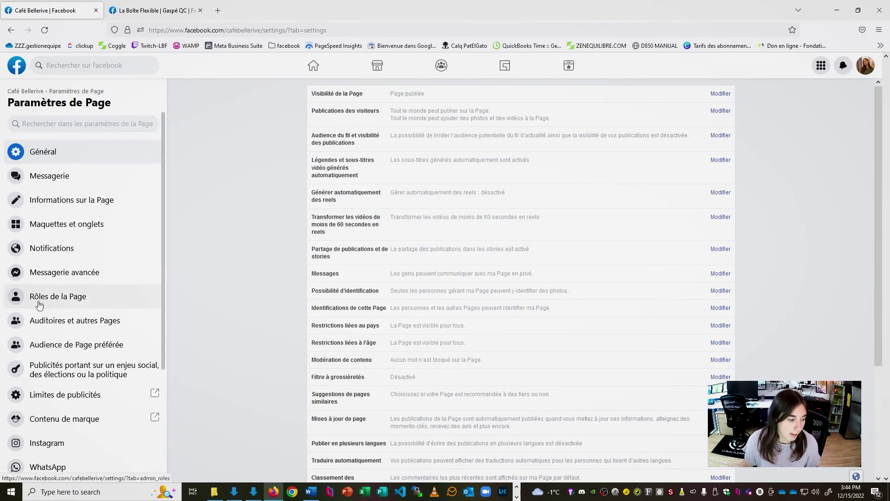
pyautogui.click(39, 304)
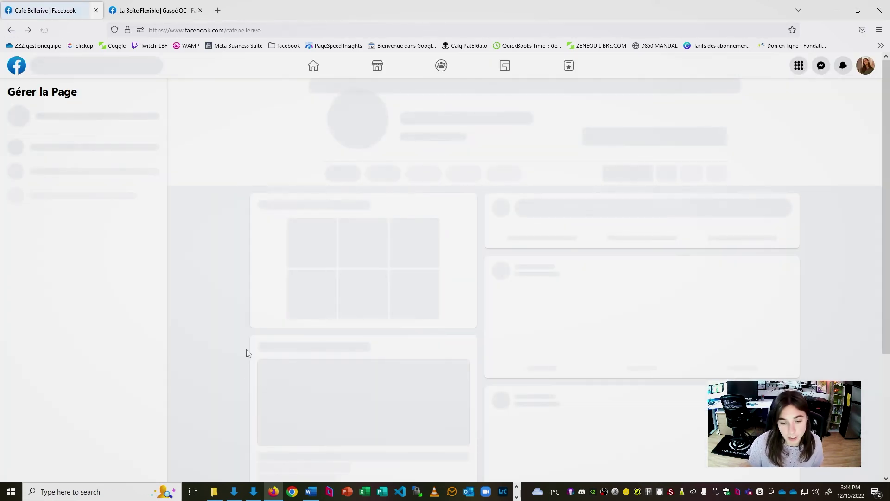
pyautogui.scroll(-3, 103, 357)
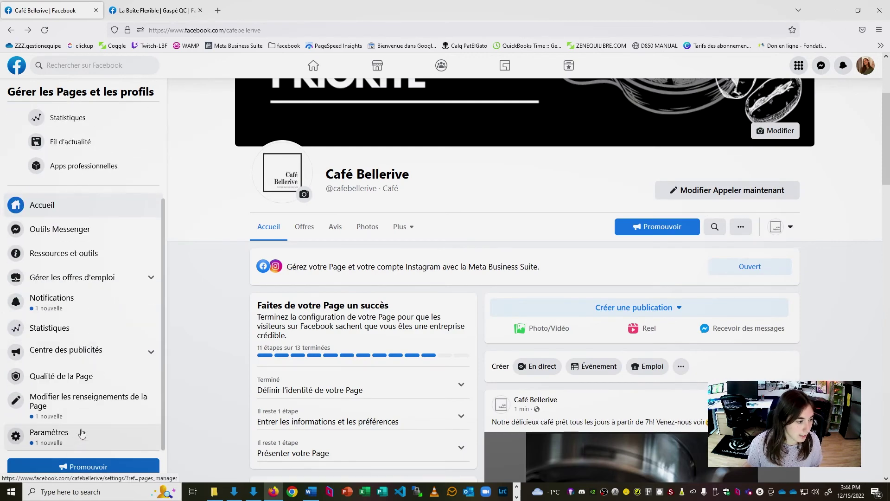
pyautogui.click(64, 441)
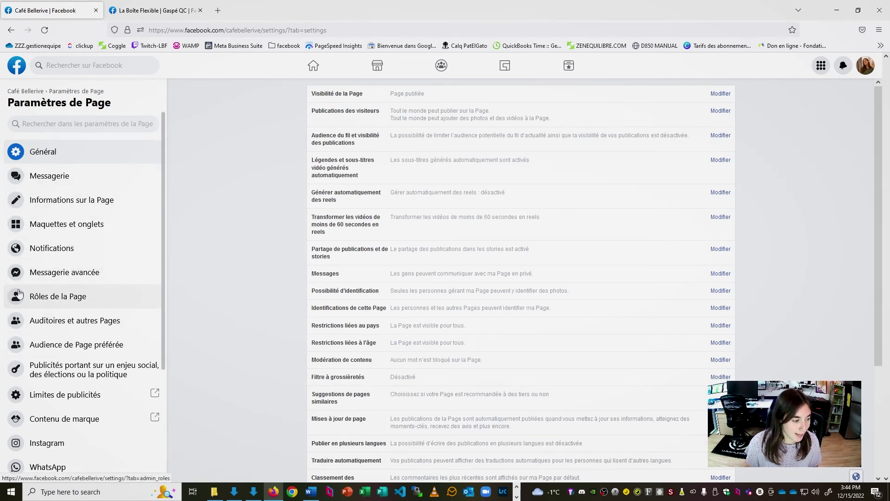
pyautogui.click(96, 300)
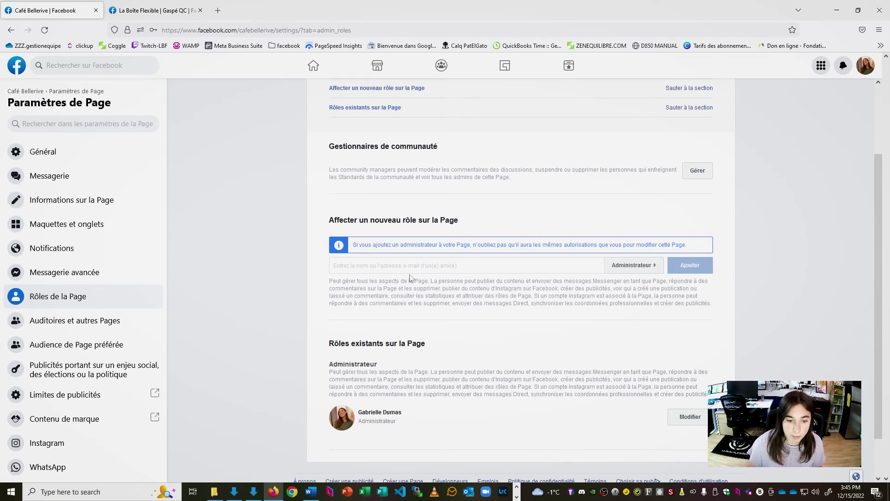
# - Enter a friend with the Administrateur role for Café Bellerive, then go back to the news feed
pyautogui.click(446, 268)
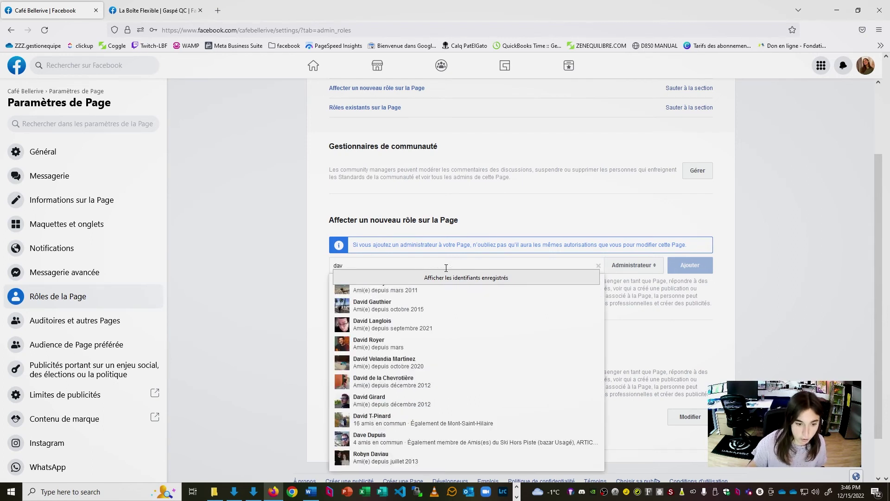
pyautogui.click(434, 325)
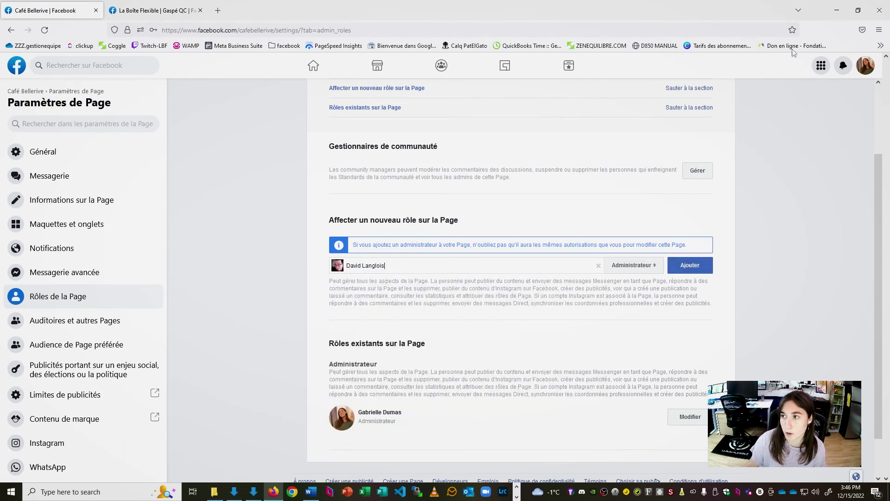
pyautogui.click(867, 65)
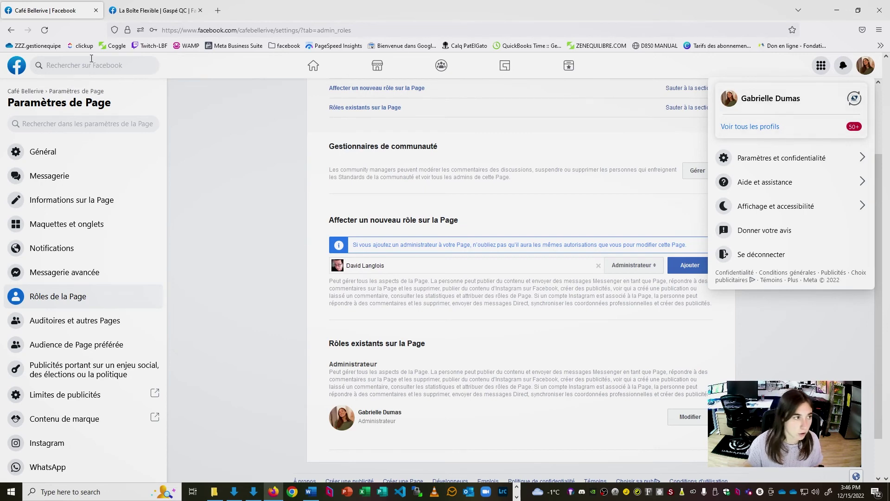
pyautogui.click(13, 66)
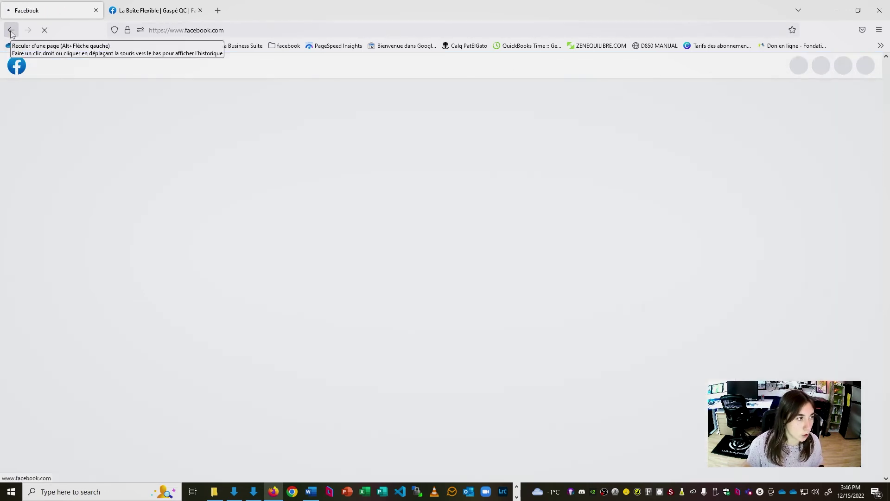
# - Search for and reopen the Café Bellerive Page, then bring up the Choisissez comment interagir switcher
pyautogui.click(52, 65)
pyautogui.click(51, 108)
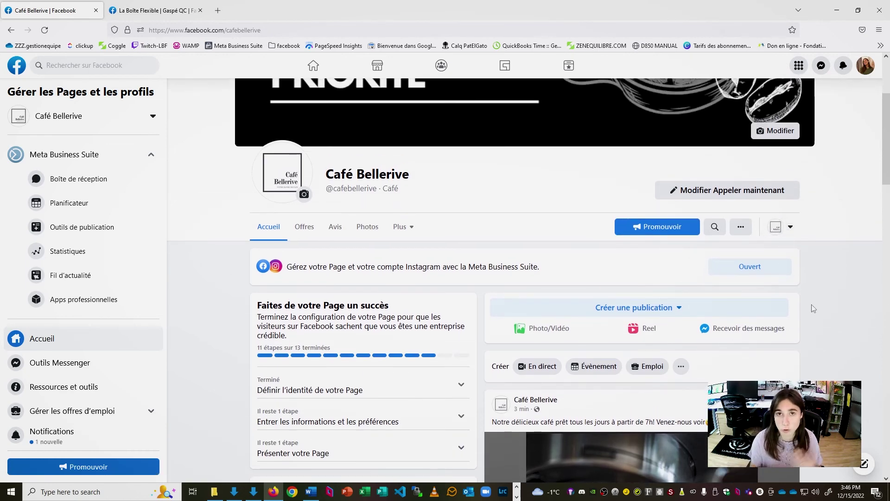
pyautogui.scroll(-10, 813, 309)
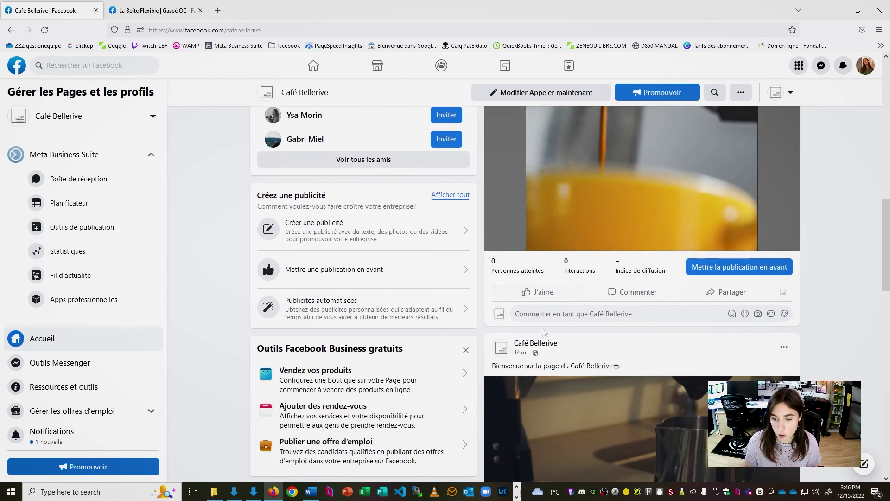
pyautogui.click(547, 314)
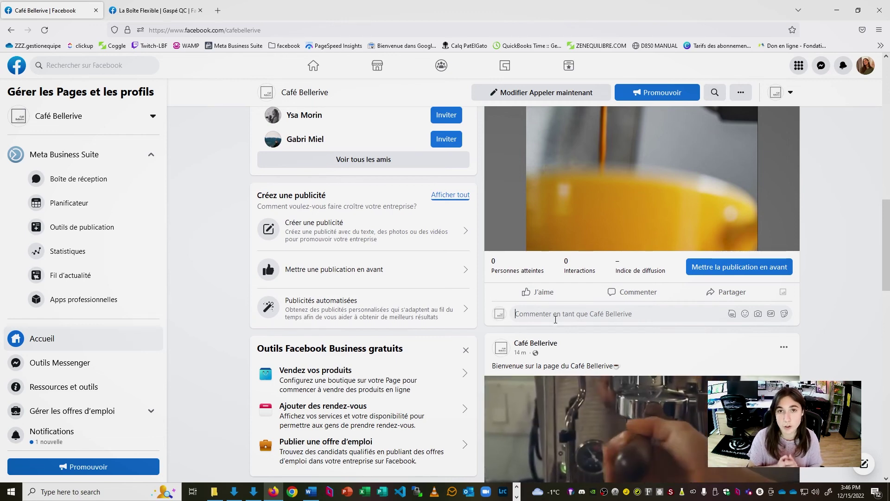
pyautogui.scroll(10, 538, 321)
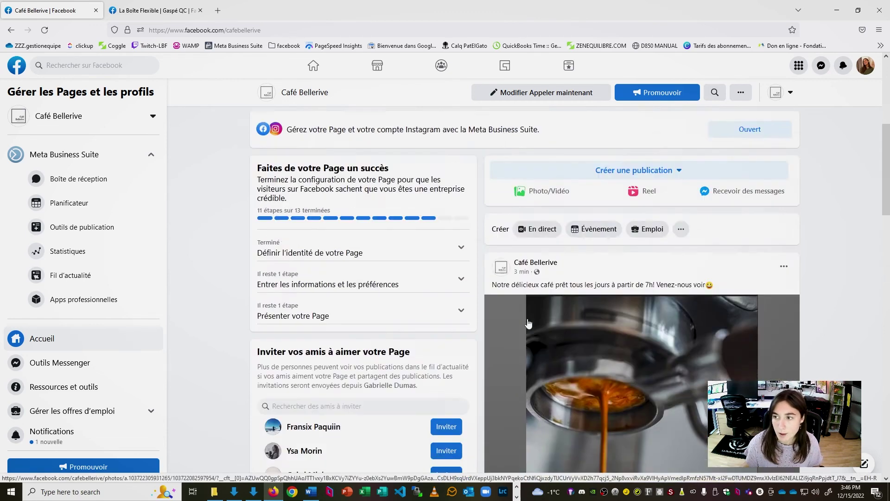
pyautogui.scroll(-2, 529, 322)
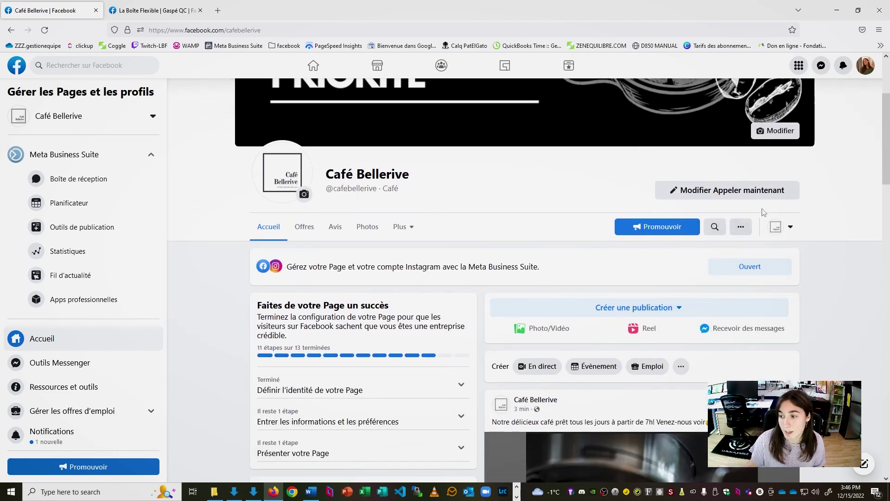
pyautogui.click(794, 227)
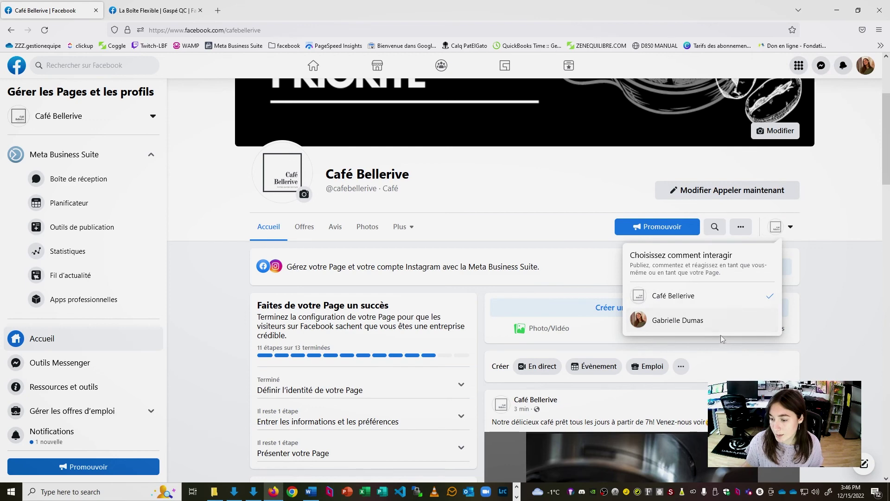
# - Interact as your personal profile and browse Café Bellerive's visitor view, espresso post above the welcome video
pyautogui.click(705, 325)
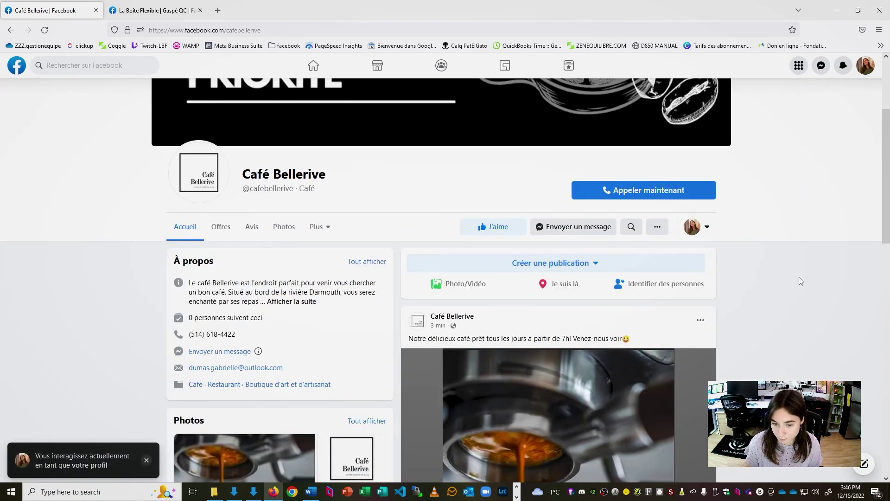
pyautogui.scroll(-2, 734, 337)
pyautogui.scroll(3, 342, 223)
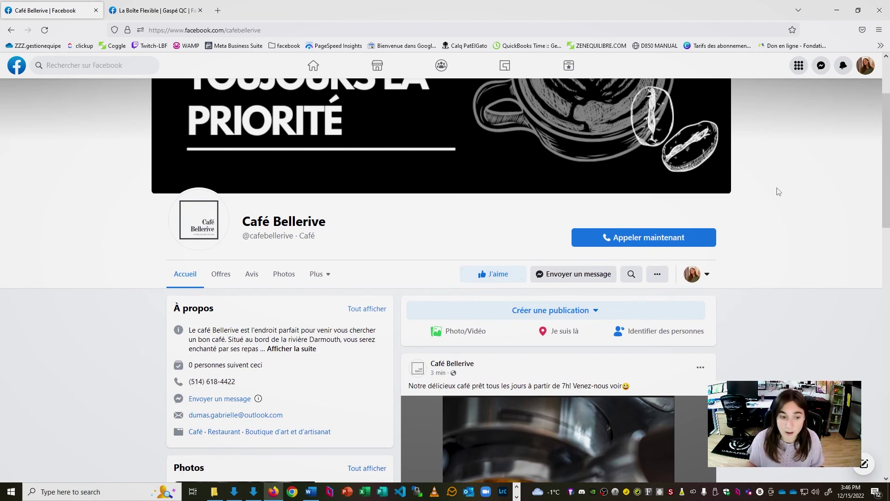
pyautogui.scroll(-5, 779, 192)
pyautogui.scroll(2, 710, 221)
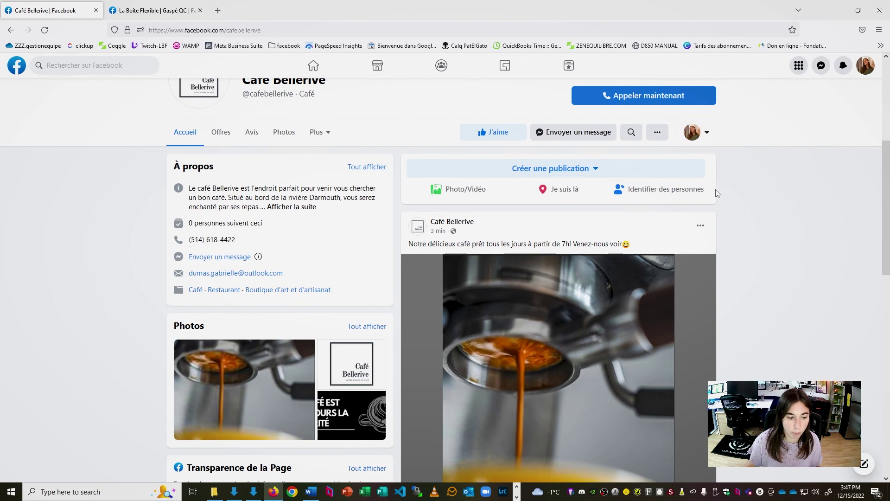
pyautogui.scroll(-2, 546, 384)
pyautogui.scroll(6, 510, 403)
pyautogui.scroll(-2, 511, 403)
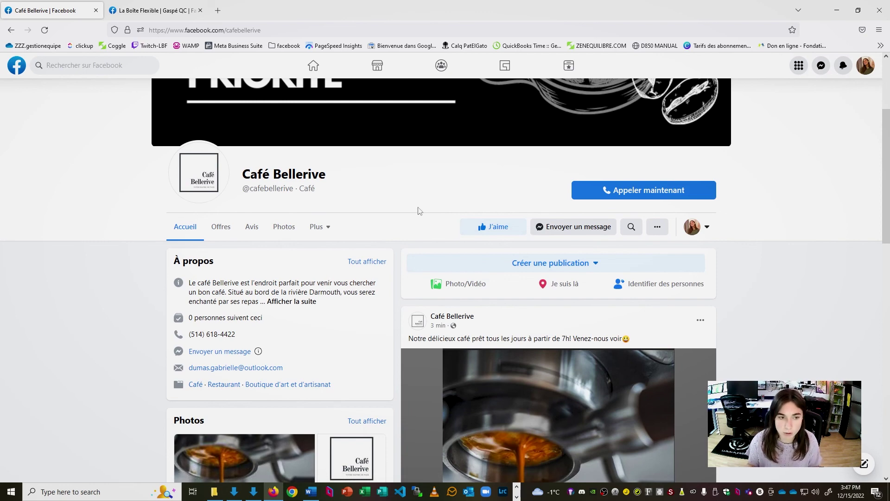
pyautogui.scroll(-10, 427, 244)
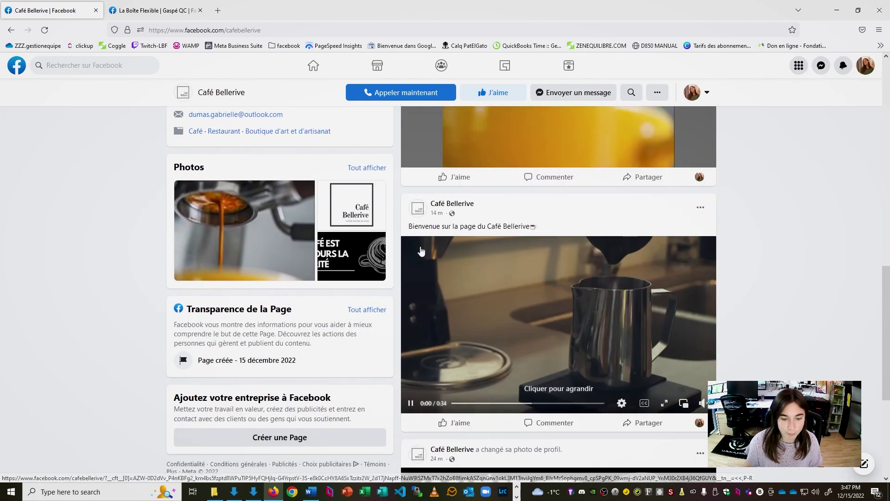